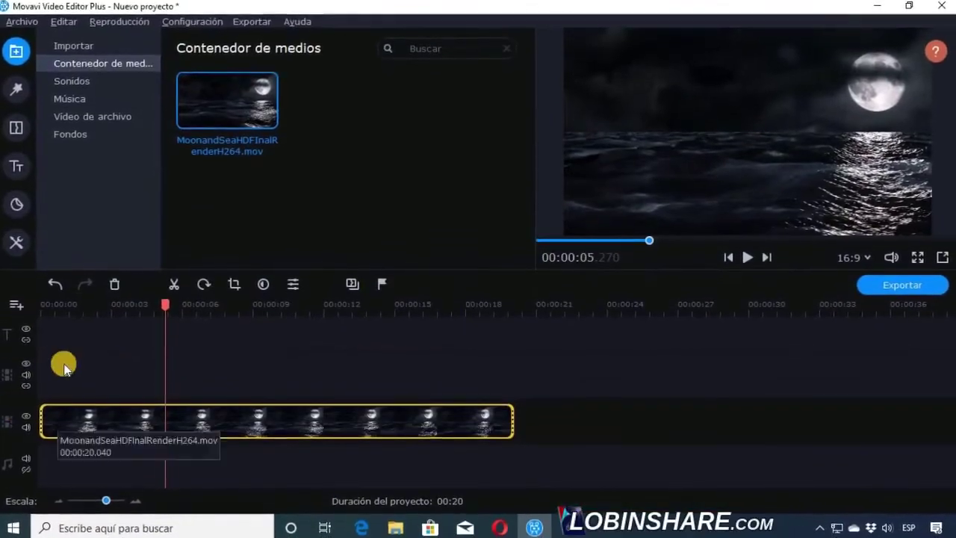
Place the Beautiful Moana green-screen clip on the overlay track above the moon-and-sea clip and set its overlay mode to Imagen en imagen.
left_click_drag(209, 96, 153, 363)
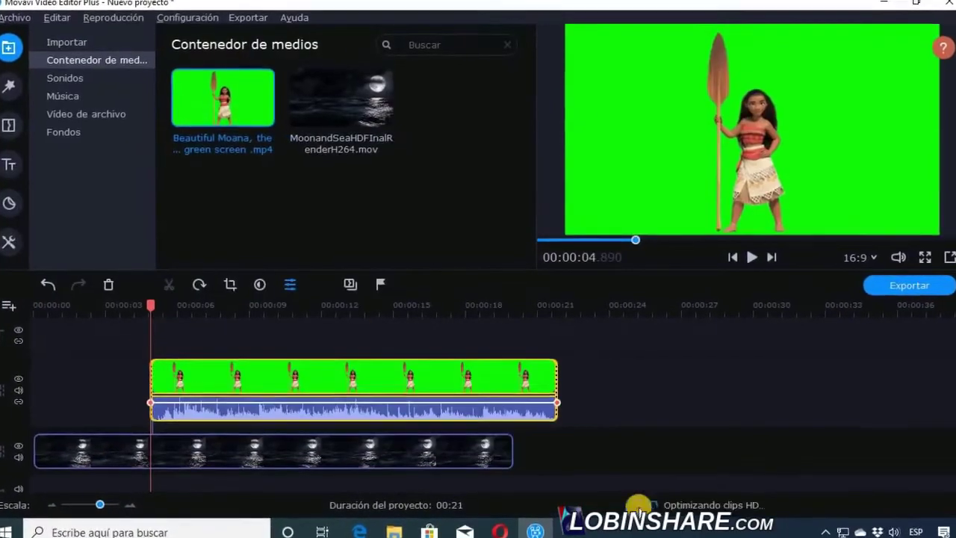
double_click(263, 377)
left_click(216, 69)
left_click(102, 121)
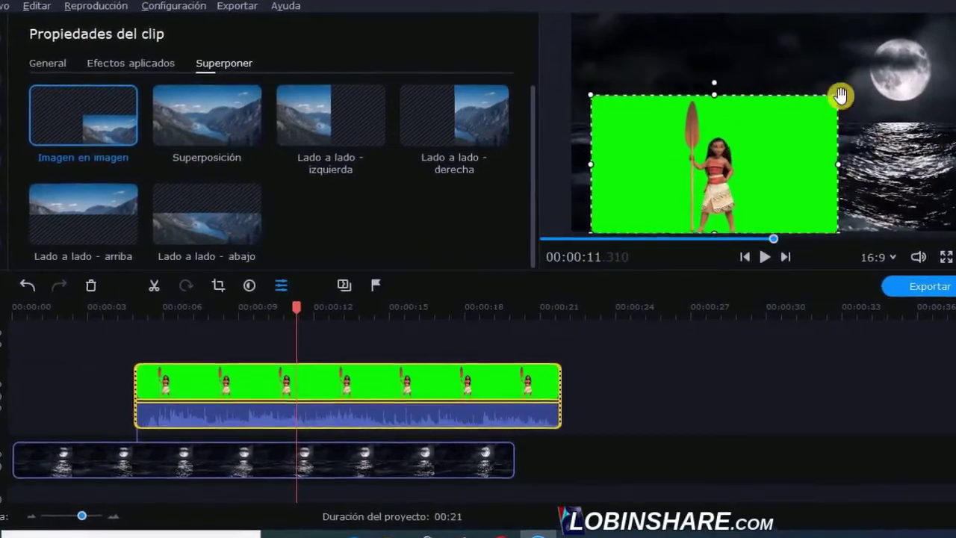
Open the Clave de croma tool for the green-screen clip.
right_click(304, 373)
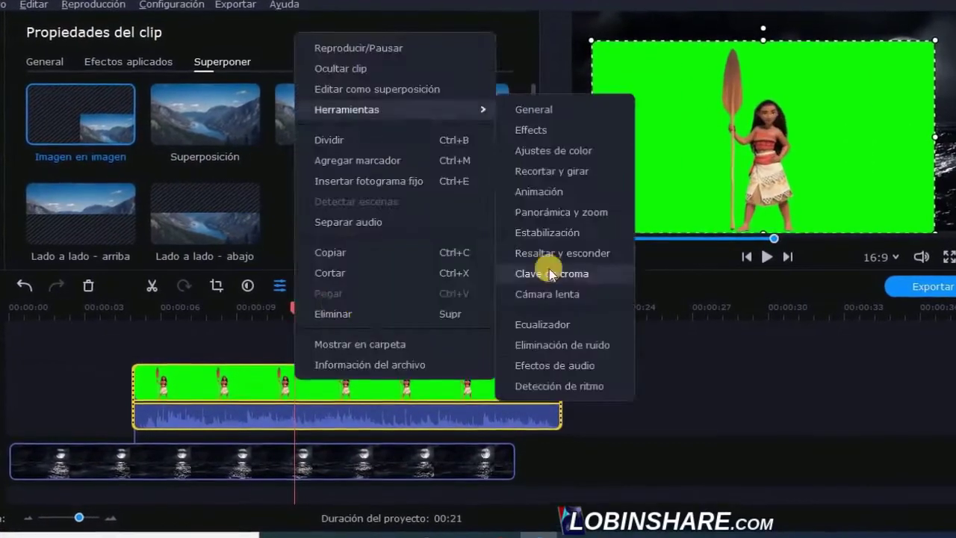
left_click(556, 271)
left_click(60, 177)
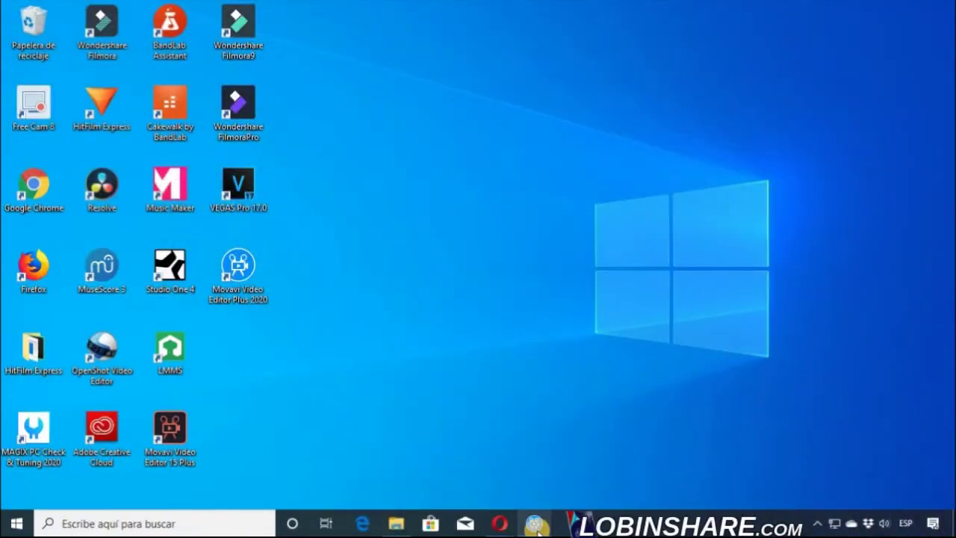
Switch to Movavi Video Editor Plus and import the MoonandSeaHDFInalRenderH264 video from the Vídeos folder.
left_click(535, 525)
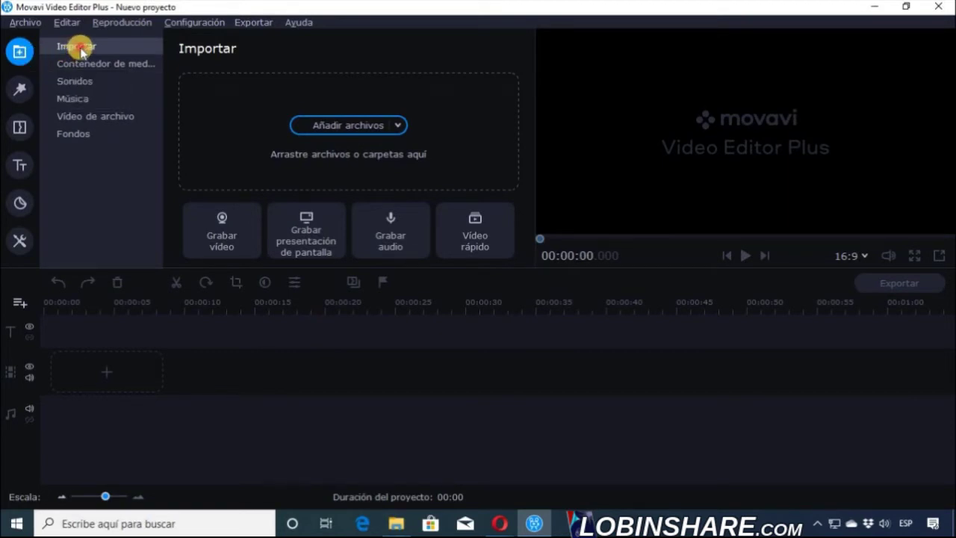
left_click(348, 125)
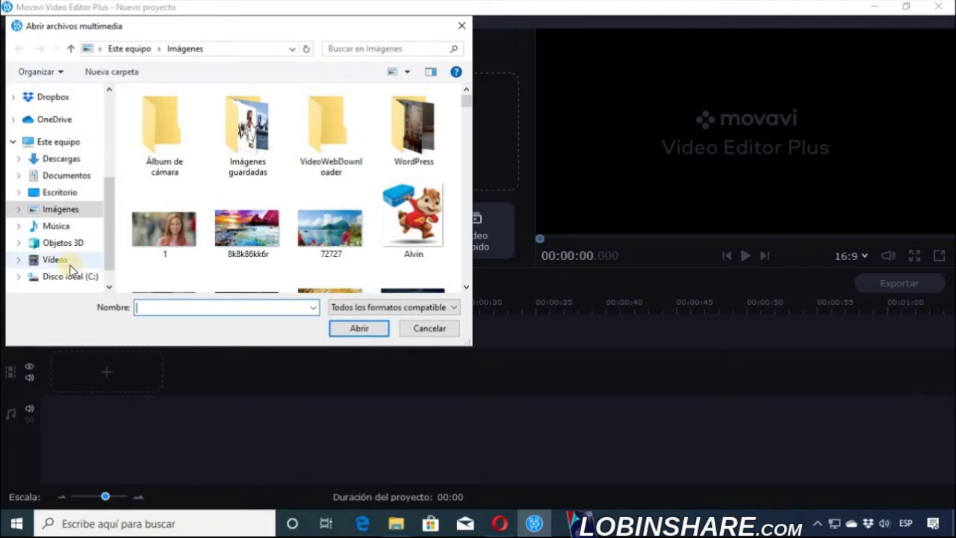
left_click(68, 261)
scroll(246, 186, "down", 5)
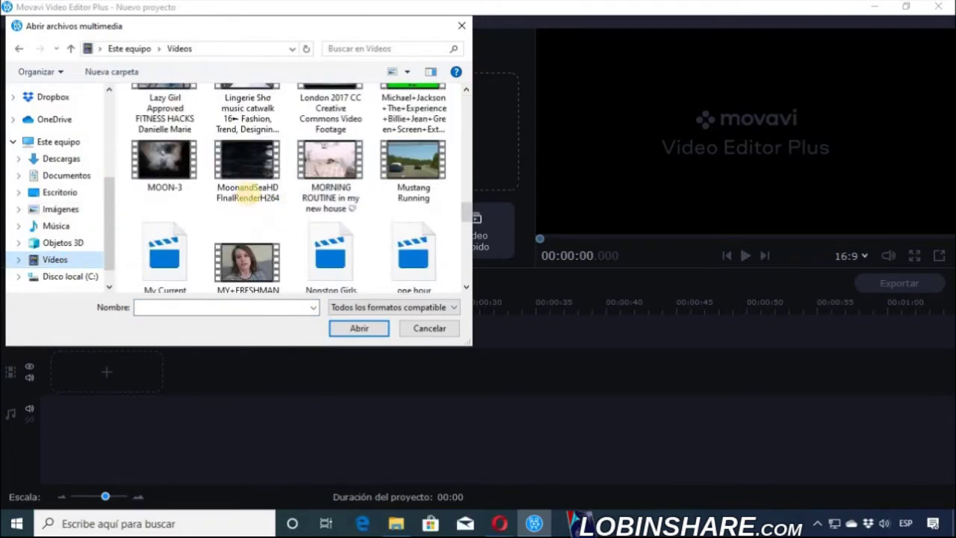
left_click(246, 168)
left_click(357, 329)
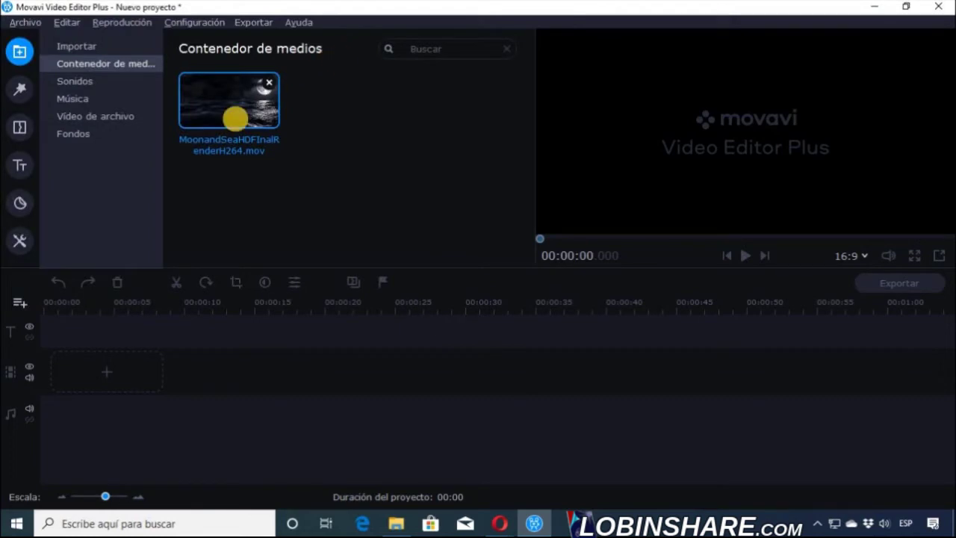
Place the moon-and-sea clip at the start of the main video track and play a few seconds of it.
left_click_drag(217, 165, 74, 374)
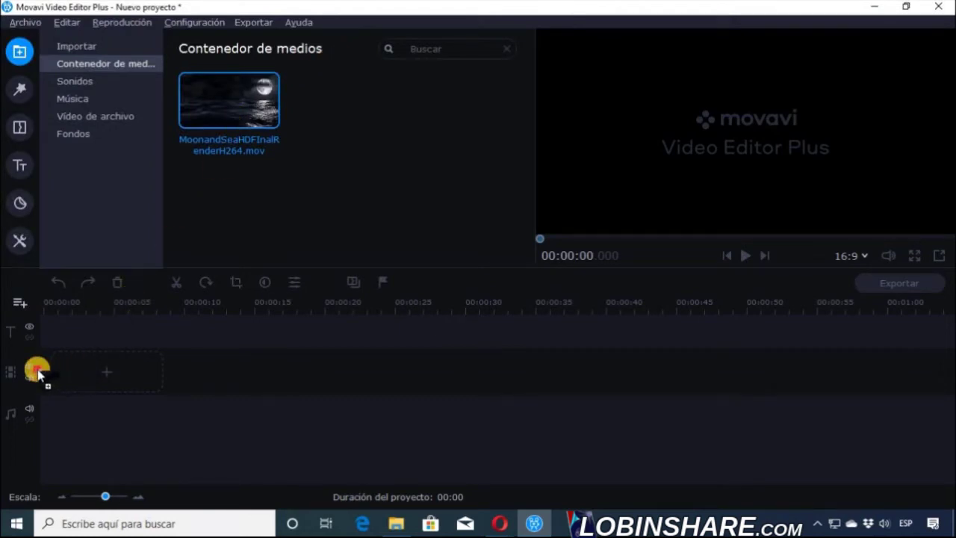
left_click_drag(44, 373, 43, 370)
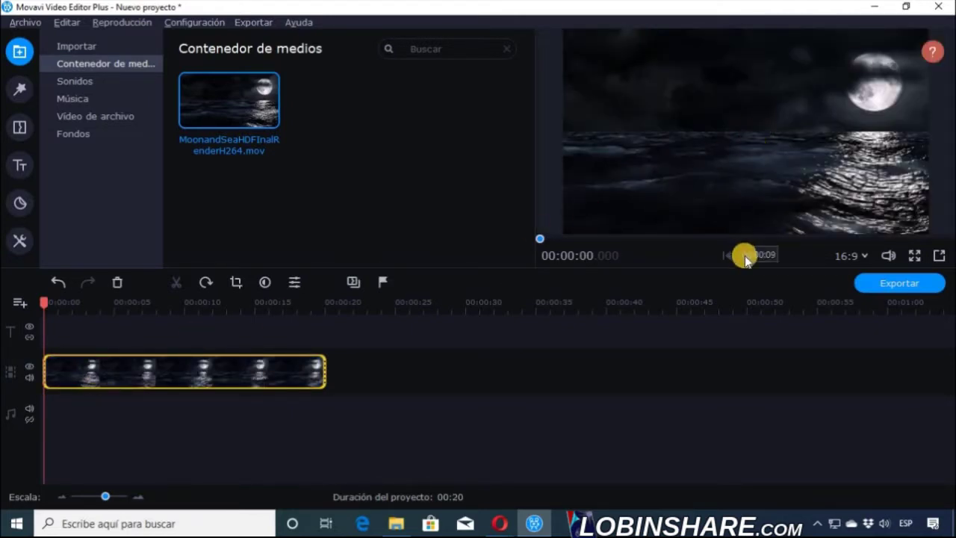
left_click(745, 256)
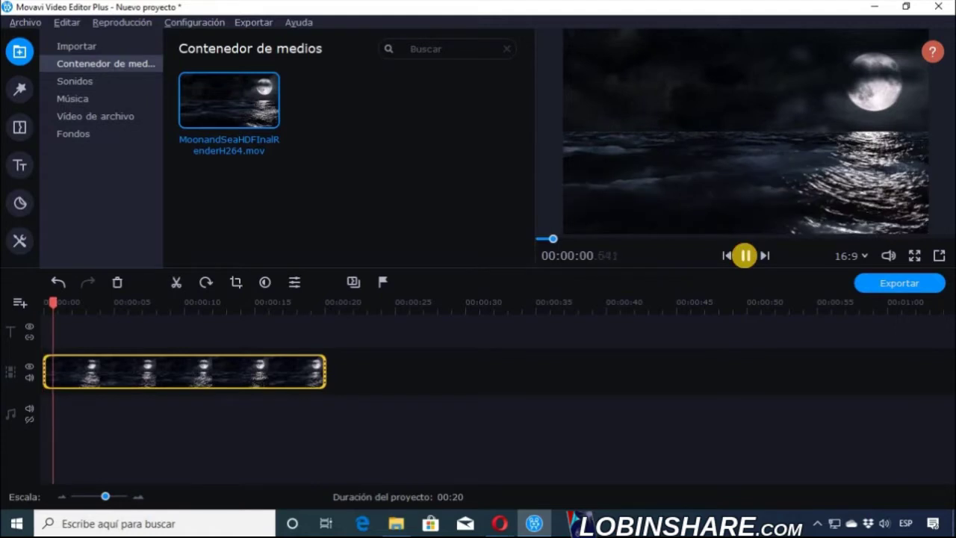
left_click(744, 256)
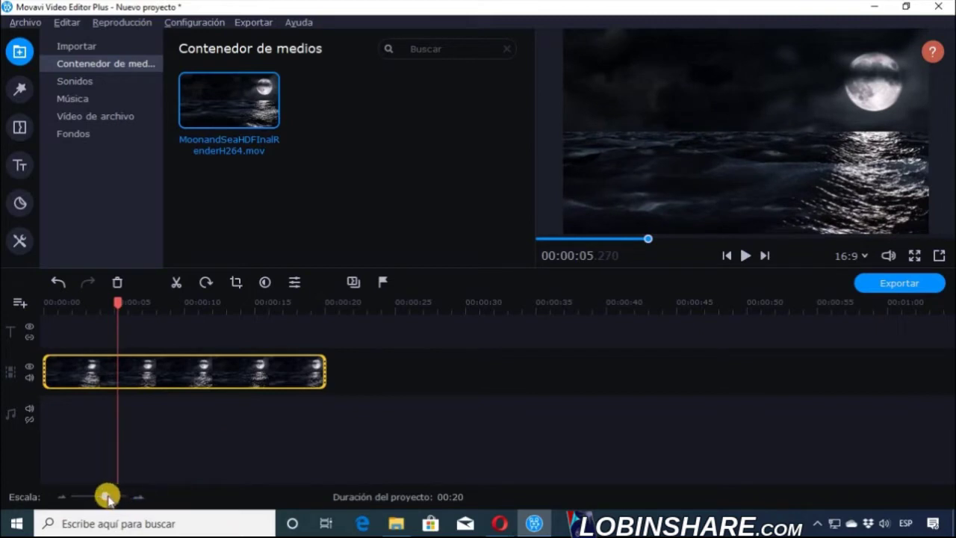
Add an extra video track above the moon-and-sea clip for overlays.
left_click_drag(108, 499, 109, 496)
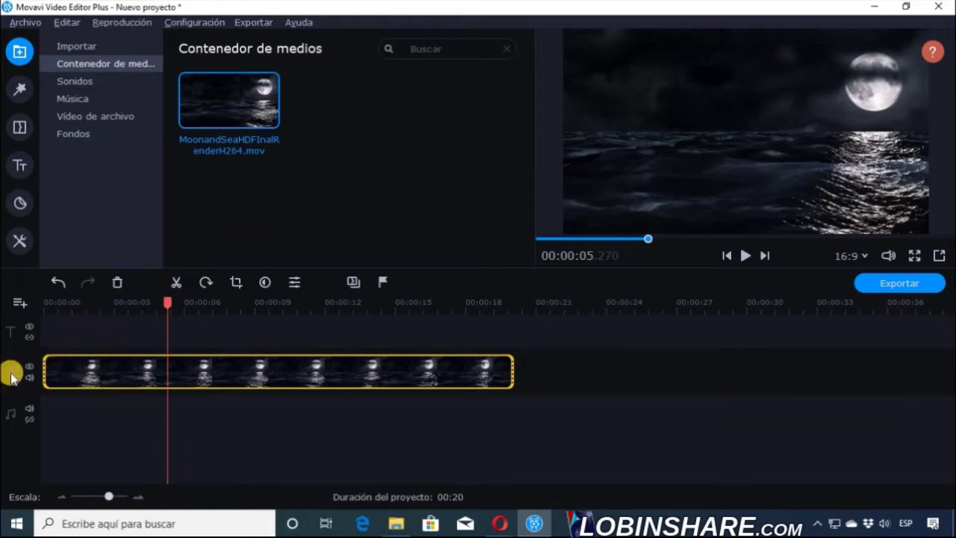
left_click(23, 302)
left_click(44, 330)
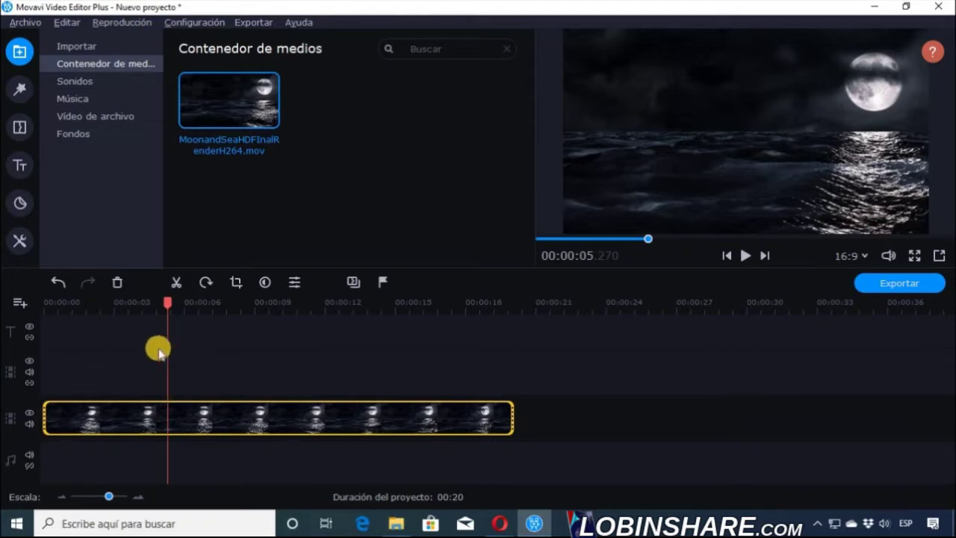
Import the Beautiful Moana green-screen video from the Vídeos folder and place it on the overlay track starting at about 4.9 seconds.
left_click(90, 50)
left_click(349, 123)
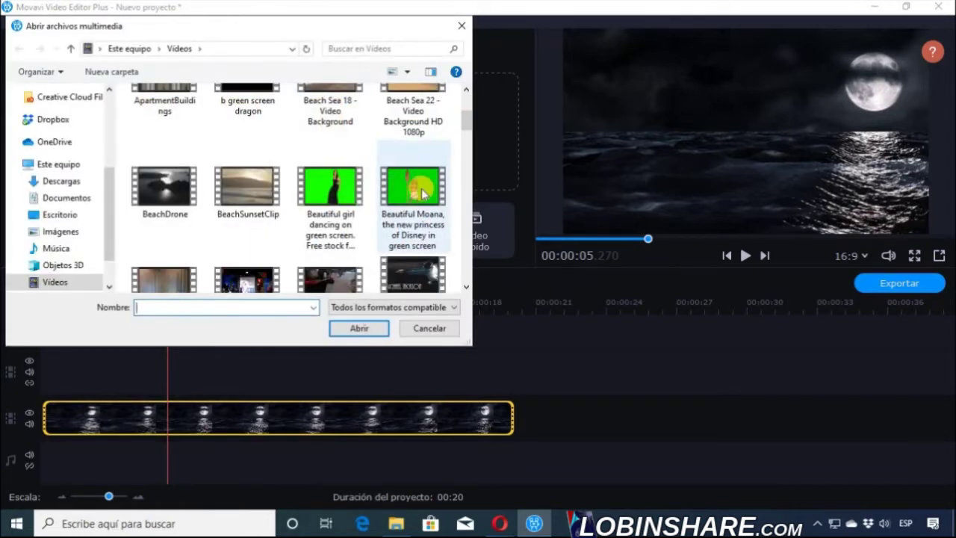
left_click(424, 193)
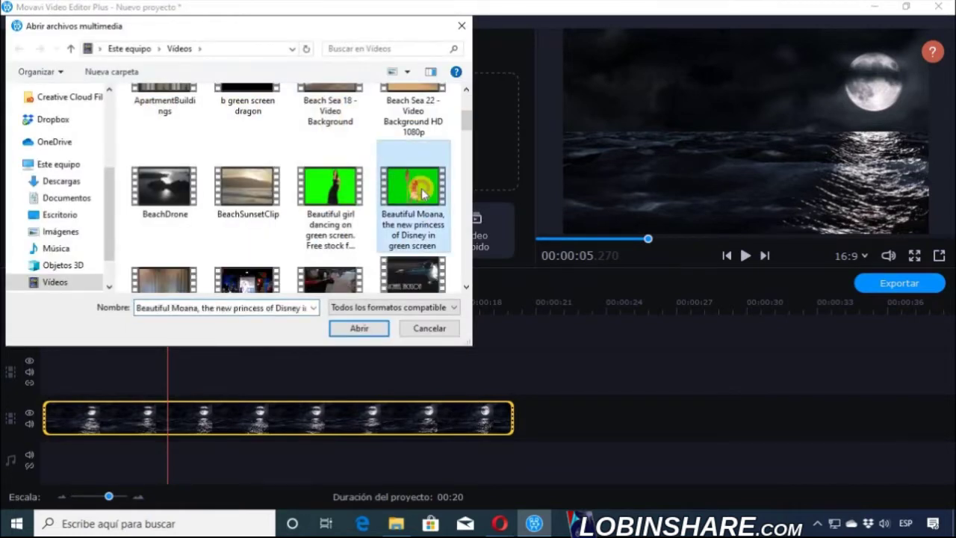
left_click(360, 330)
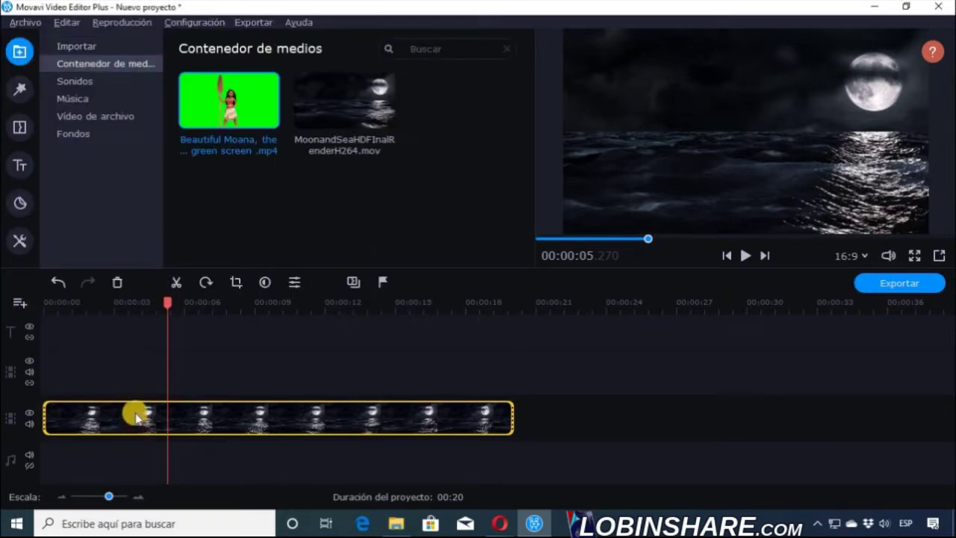
left_click_drag(254, 114, 158, 375)
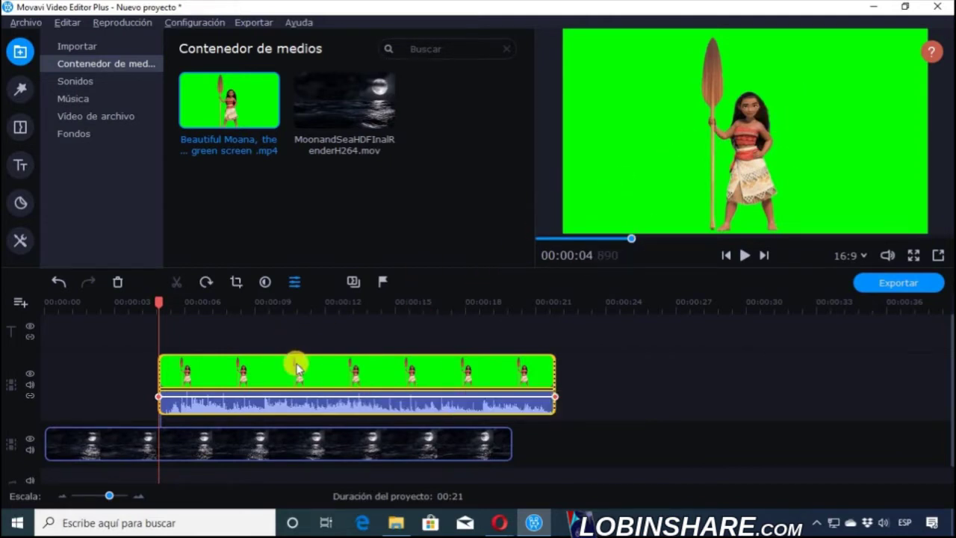
Set the green-screen clip's overlay mode to Imagen en imagen, shifted toward the centre of the frame, and play the composition.
left_click(274, 369)
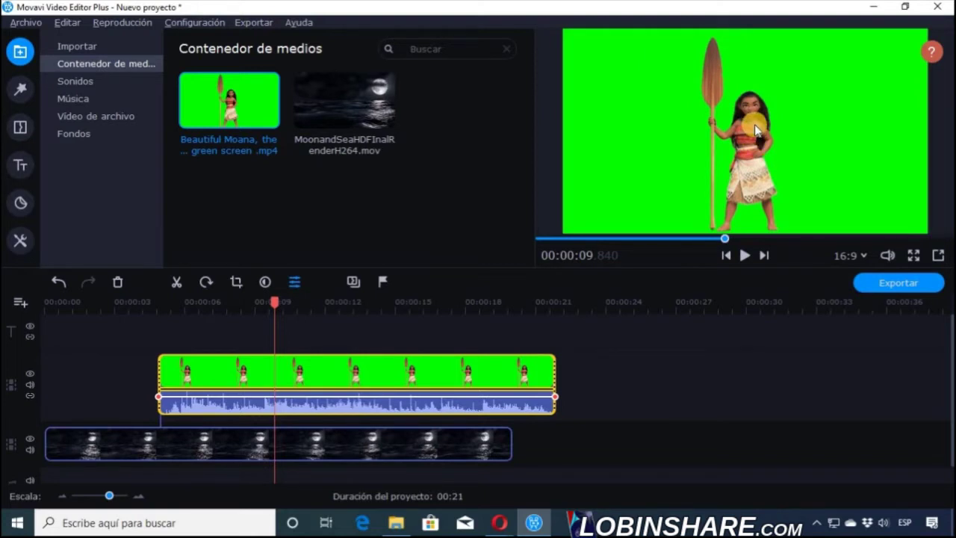
double_click(274, 368)
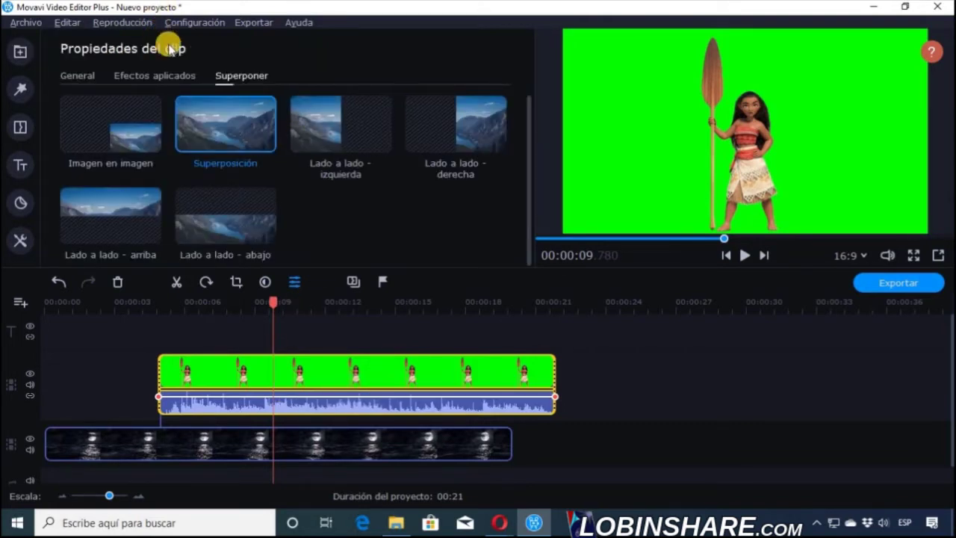
left_click(116, 122)
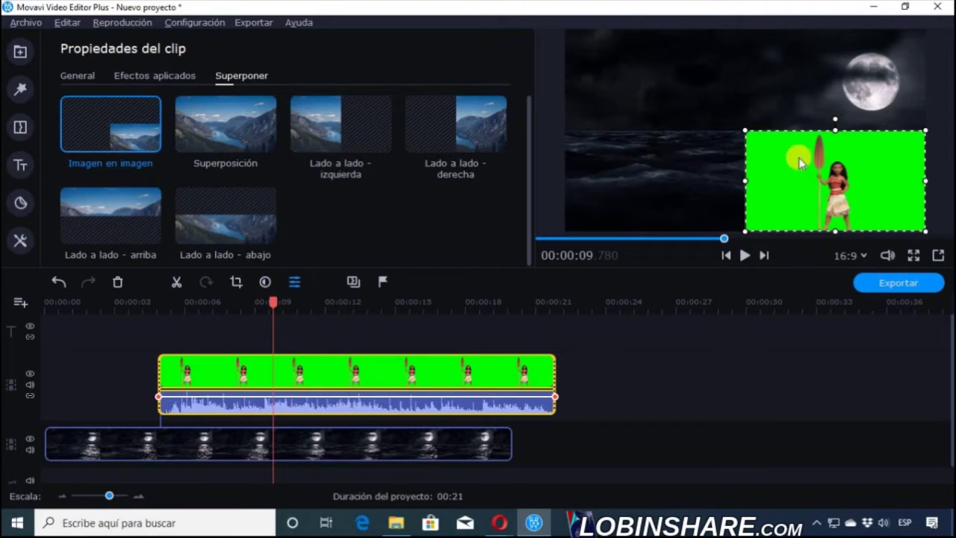
left_click_drag(765, 151, 682, 142)
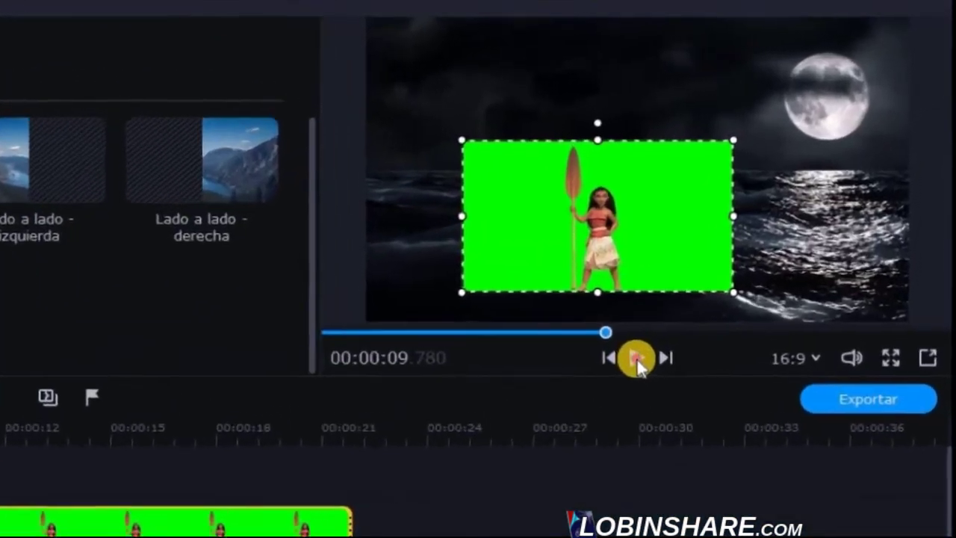
left_click(588, 404)
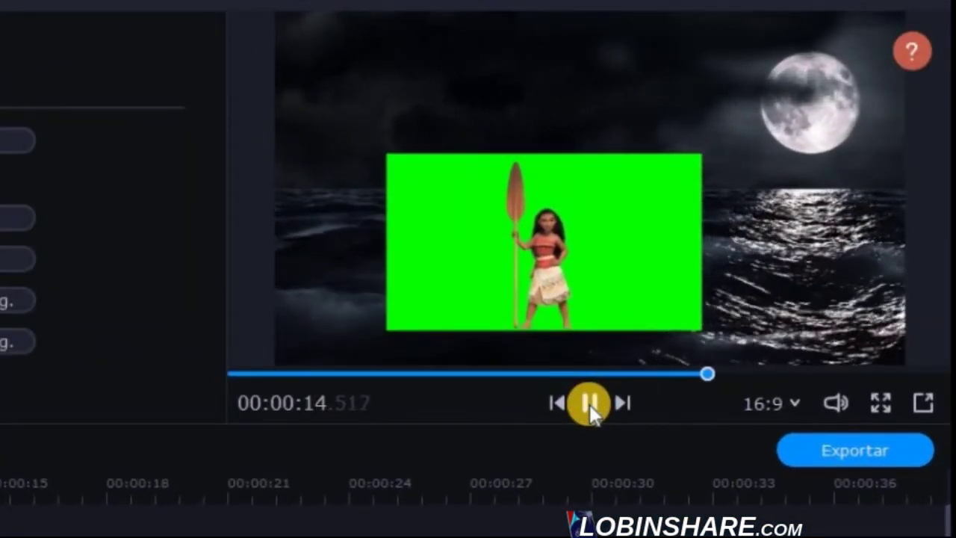
left_click(589, 404)
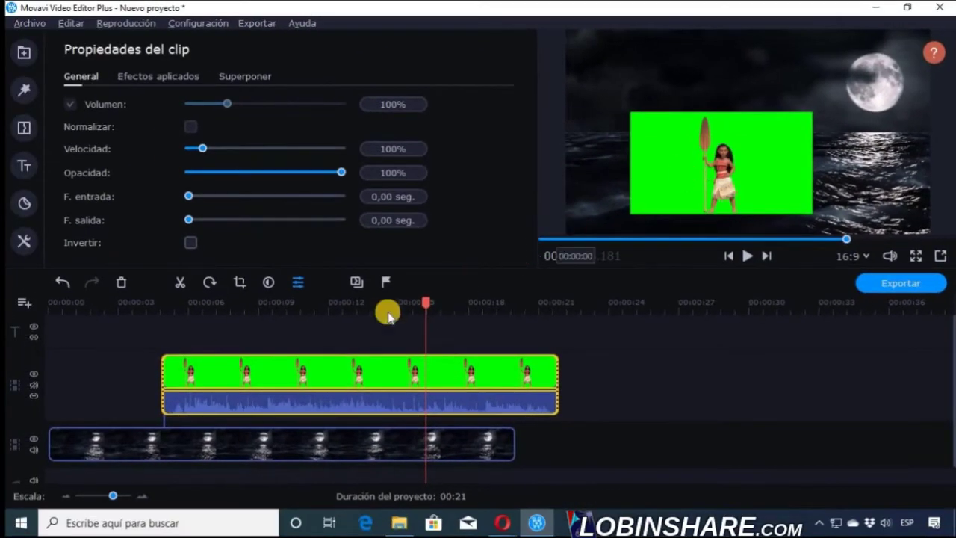
Enlarge and reposition the green-screen overlay so it fills most of the frame and reaches the frame's lower edge.
double_click(314, 379)
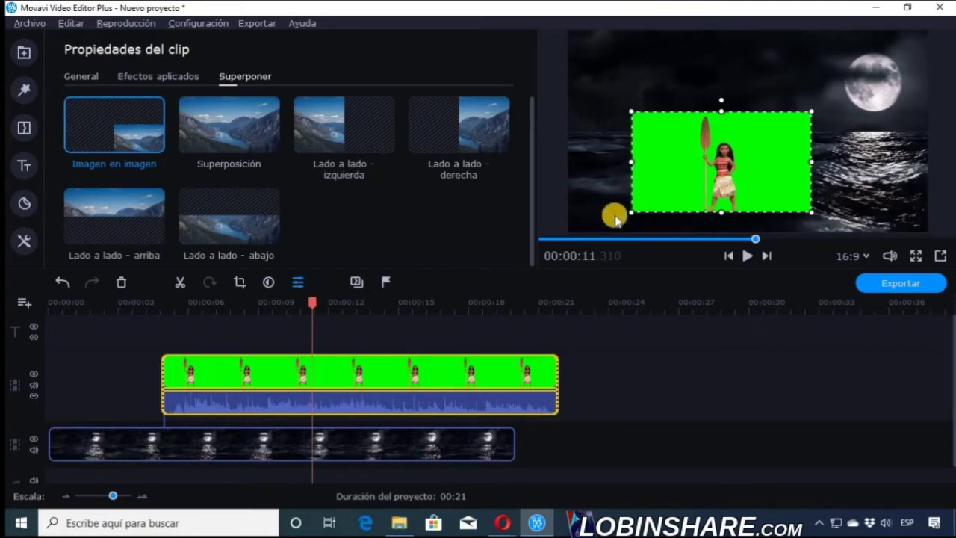
left_click_drag(629, 217, 598, 232)
left_click_drag(812, 111, 826, 102)
left_click_drag(751, 119, 713, 84)
left_click_drag(718, 150, 718, 154)
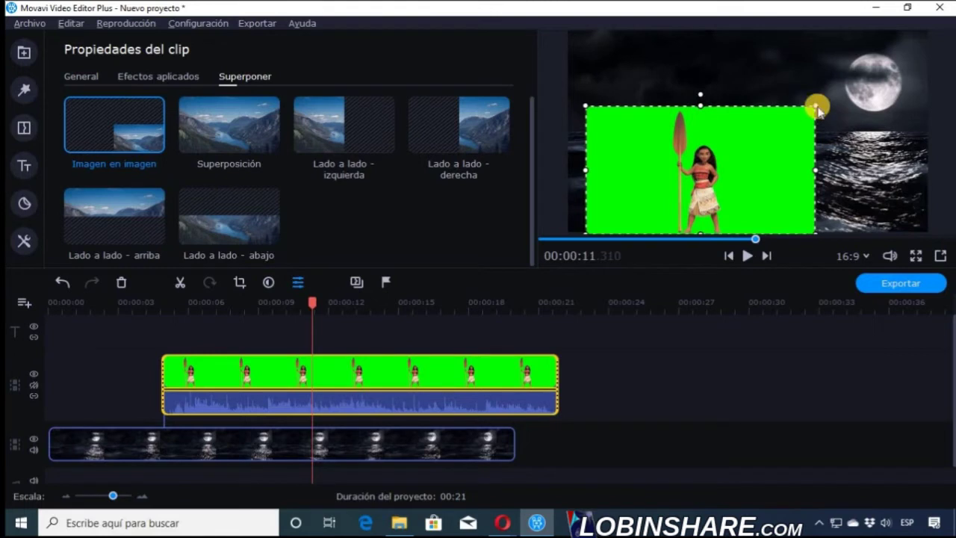
left_click_drag(816, 106, 901, 46)
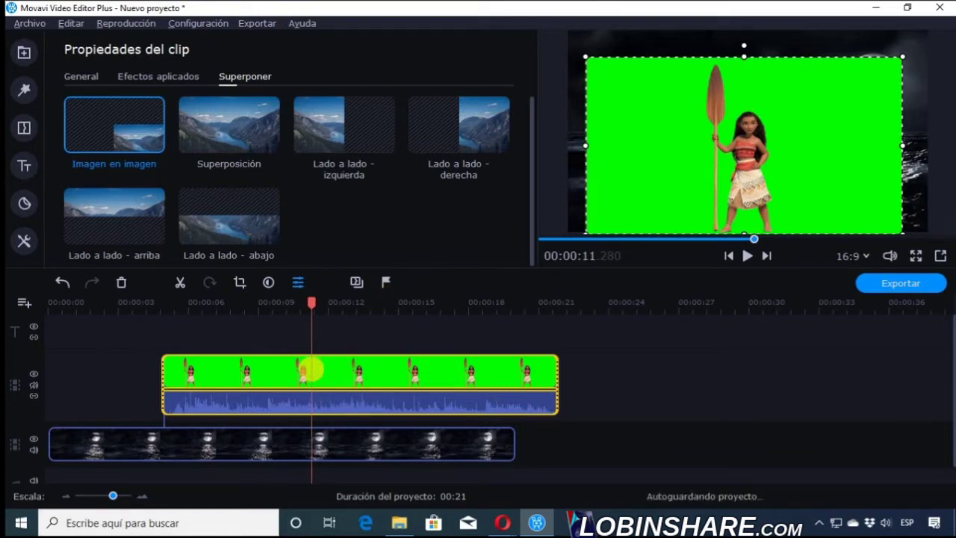
right_click(312, 374)
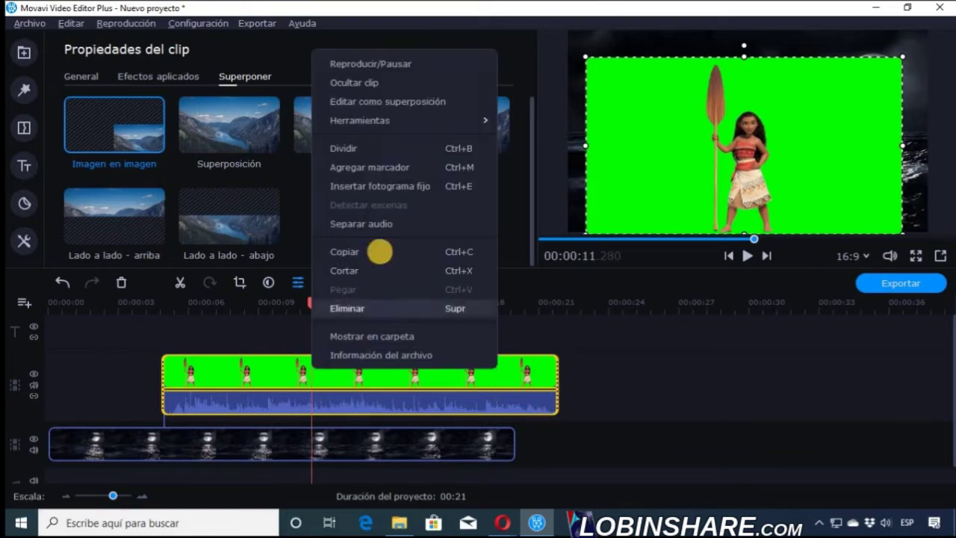
mouse_move(478, 118)
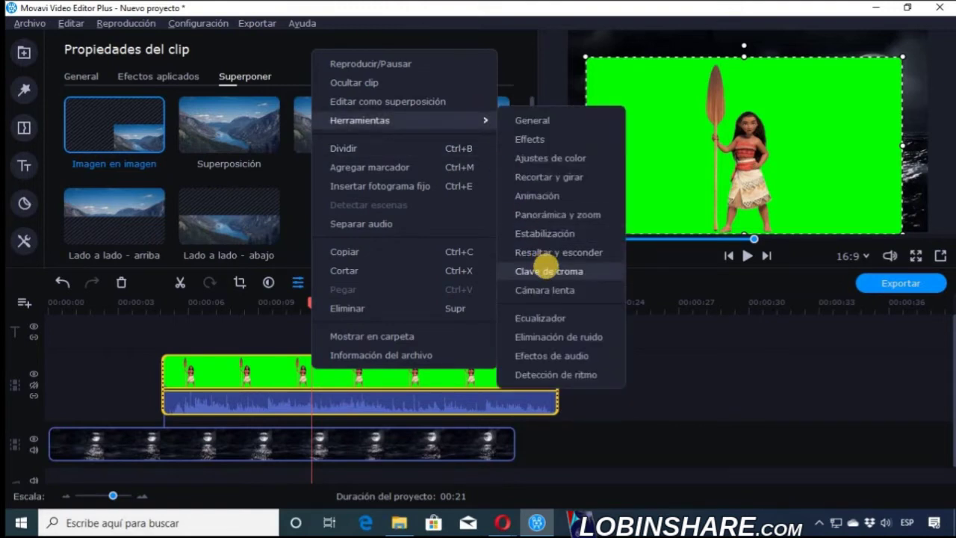
left_click(312, 375)
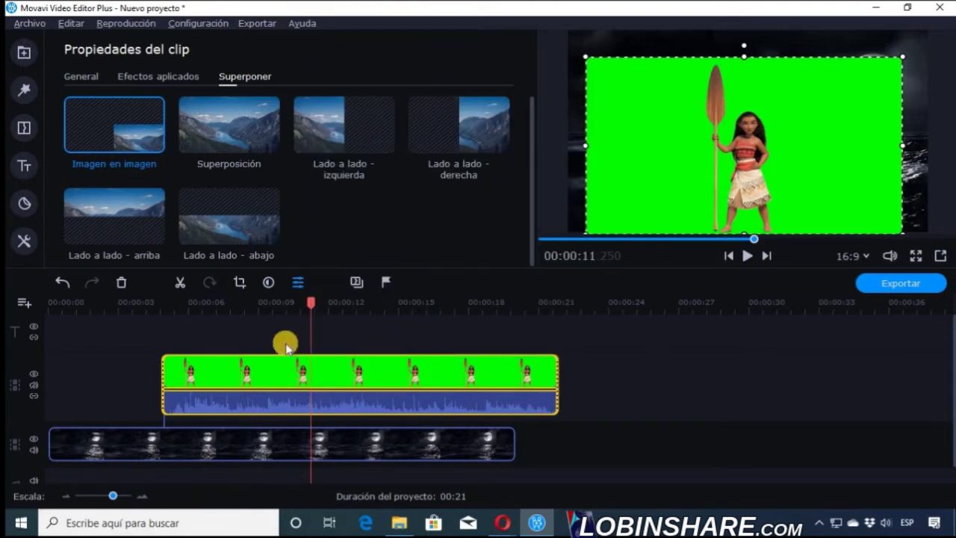
Key out the green background of the Moana clip with Clave de croma by sampling its green, and play the result.
left_click(29, 245)
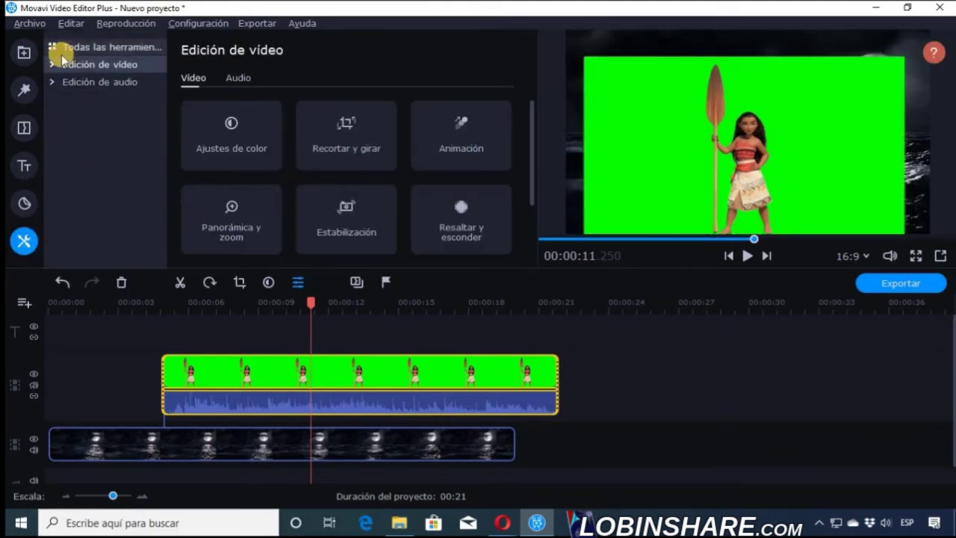
left_click(53, 65)
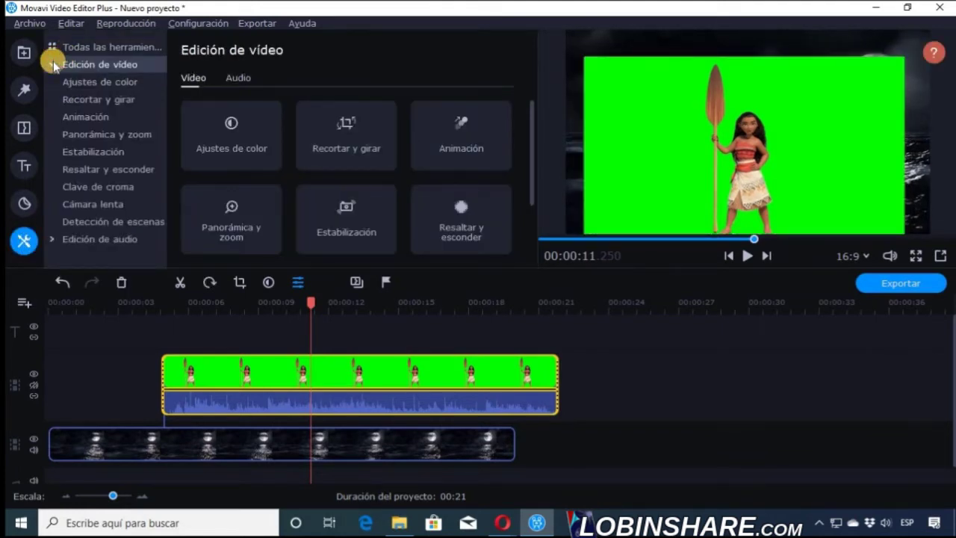
left_click(98, 187)
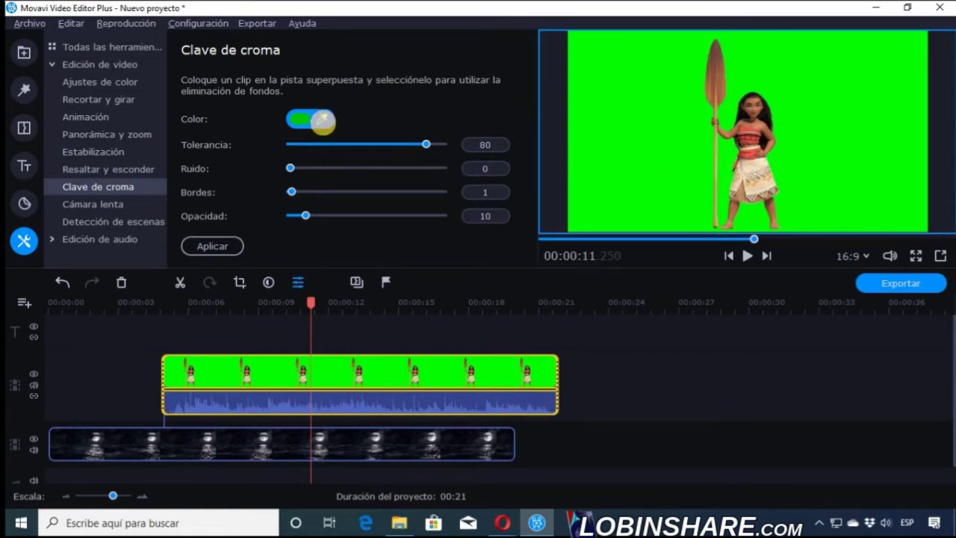
left_click(303, 122)
left_click(642, 124)
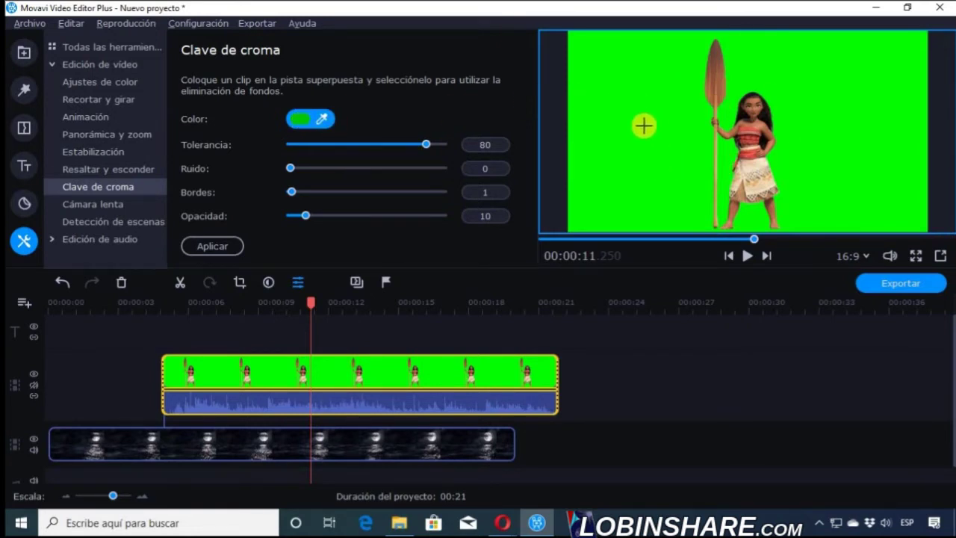
left_click(322, 122)
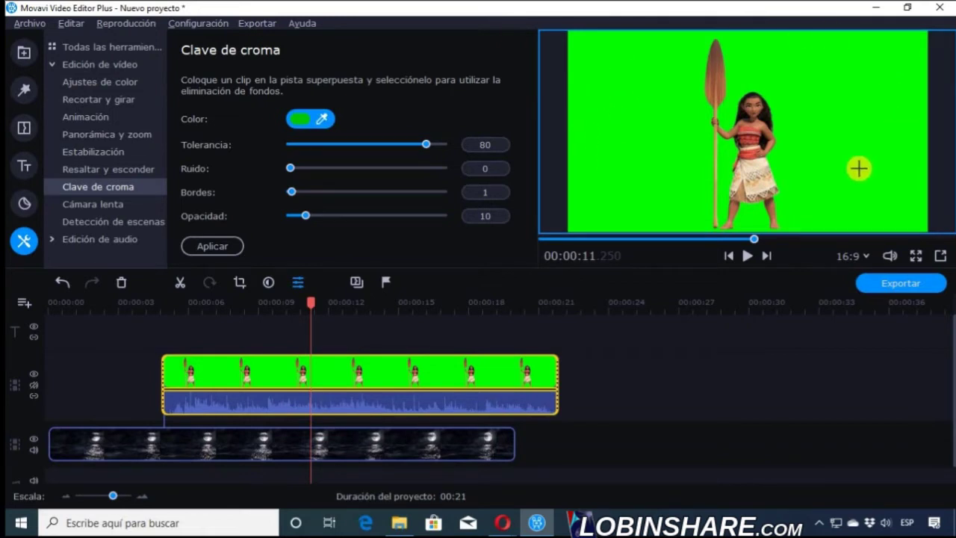
left_click(621, 131)
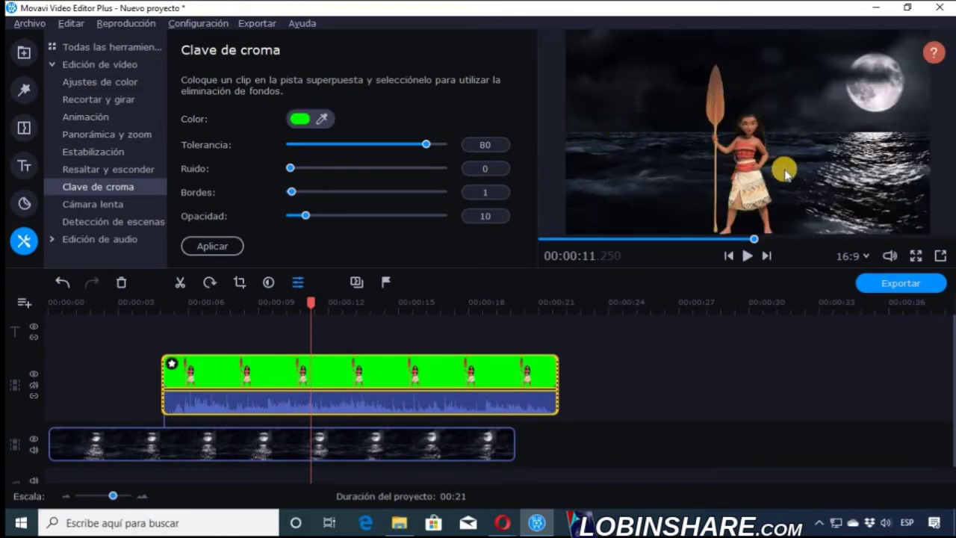
left_click(163, 309)
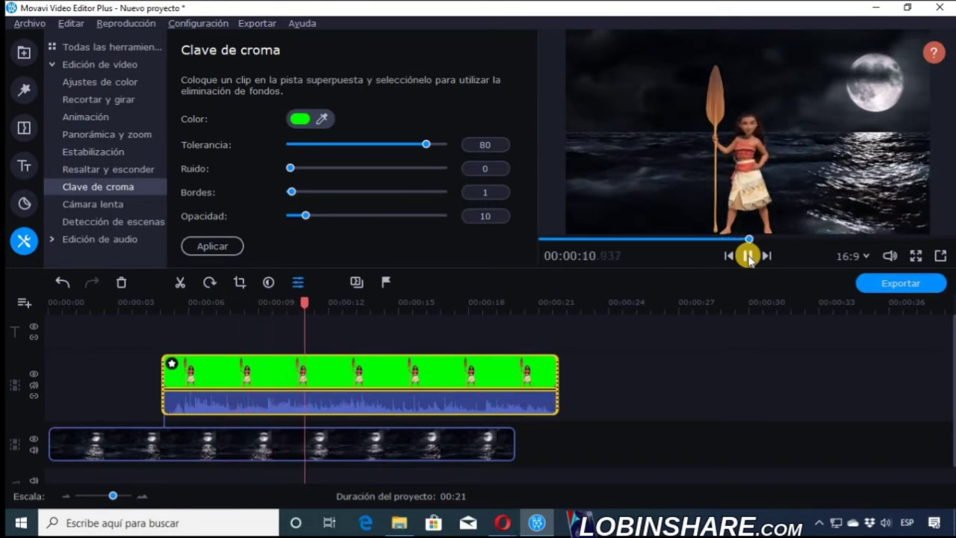
left_click(747, 256)
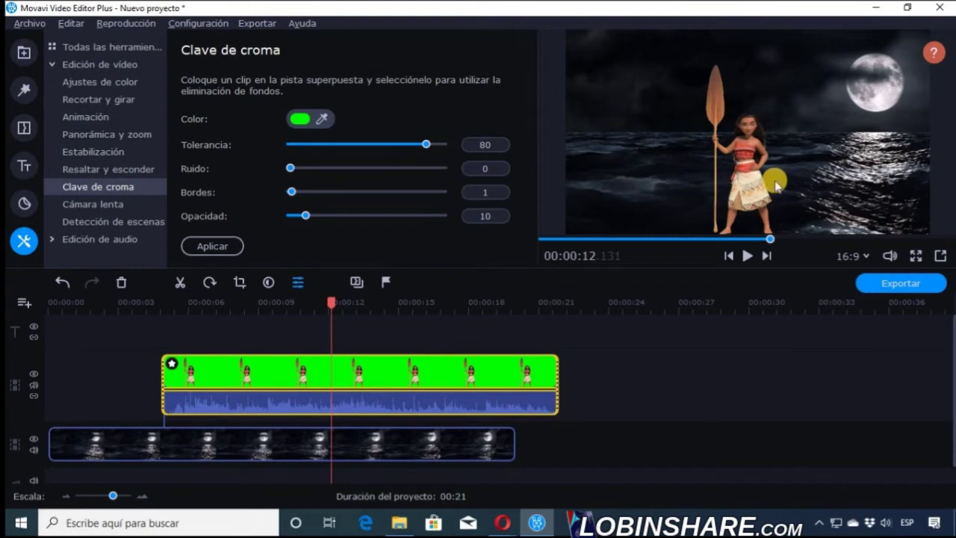
Move the Moana clip to about 10.9 seconds and place the green blue screen girl image from Imágenes on the overlay track at about 1.95 seconds.
left_click_drag(364, 381, 498, 379)
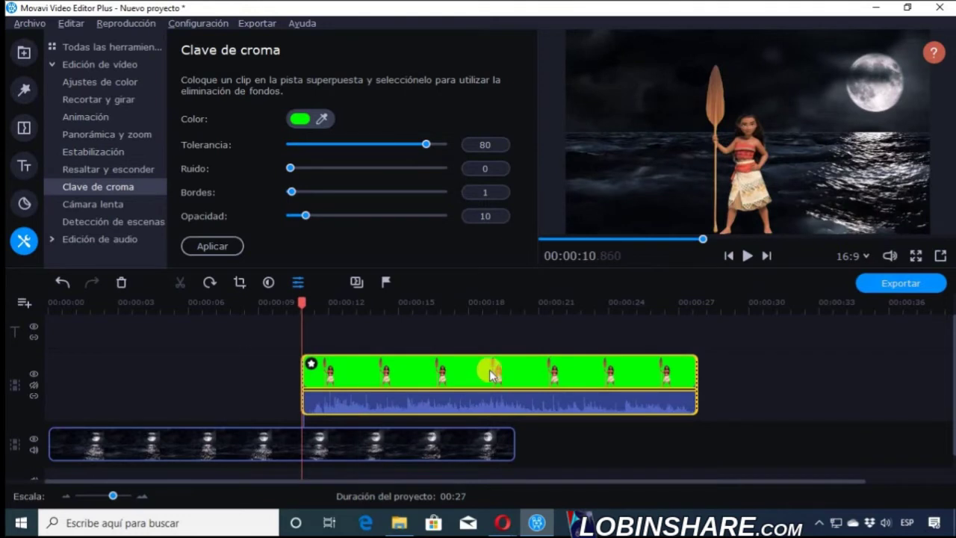
left_click(23, 55)
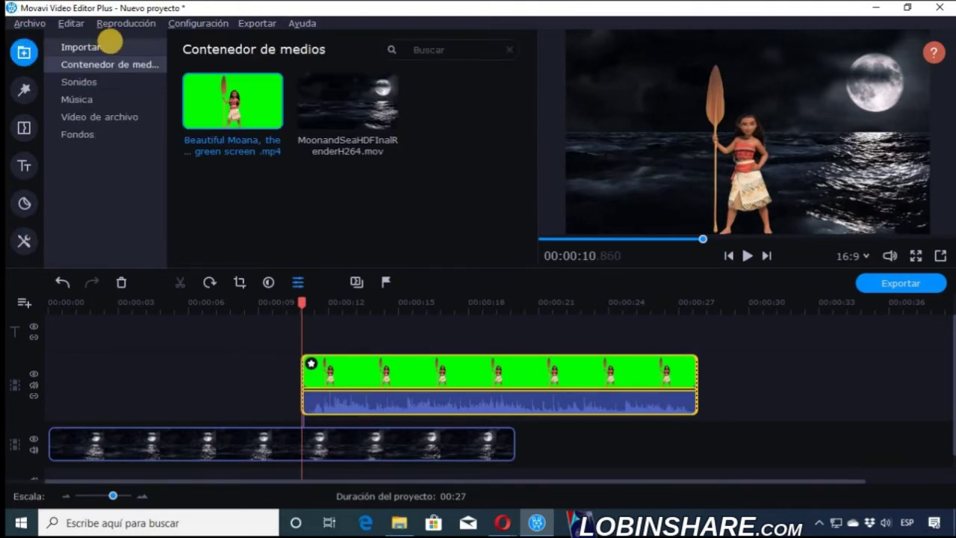
left_click(110, 45)
left_click(333, 128)
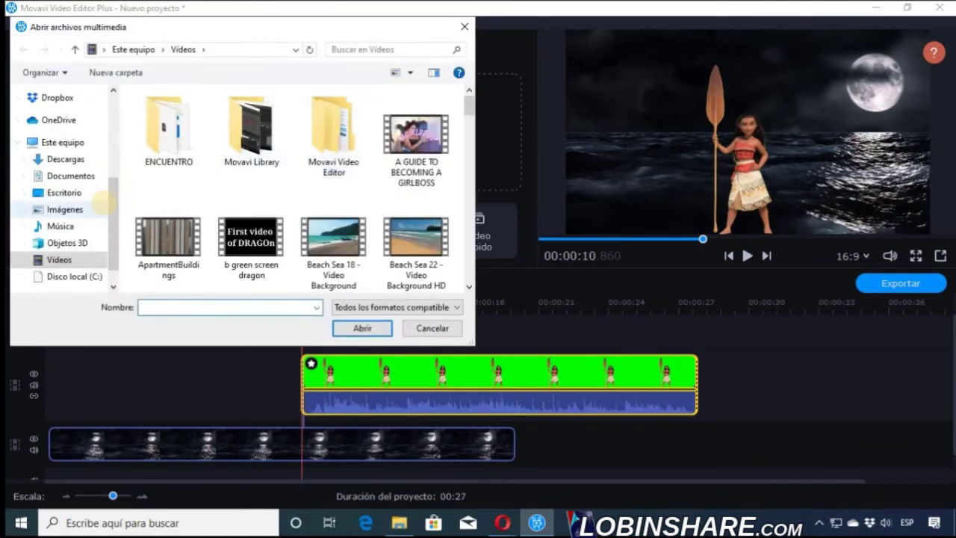
left_click(88, 209)
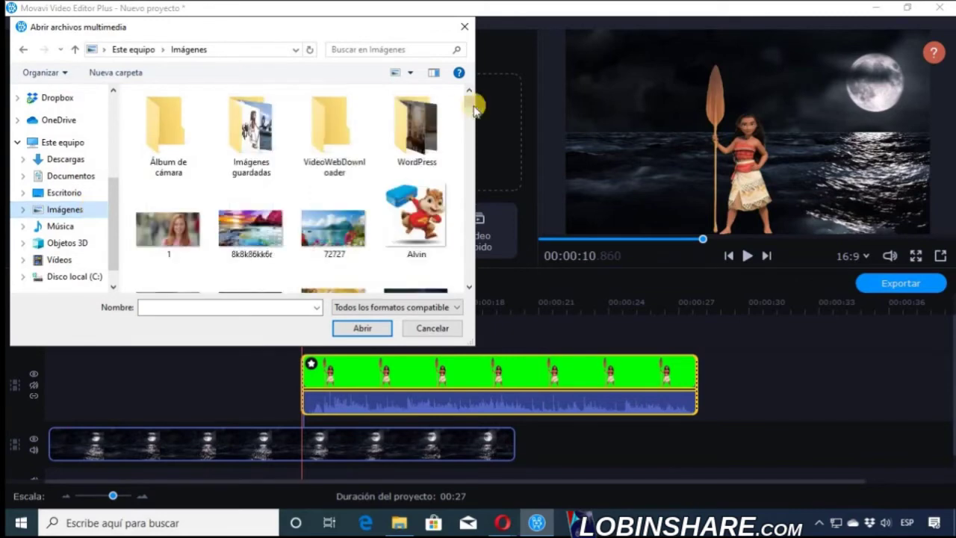
scroll(464, 102, "down", 5)
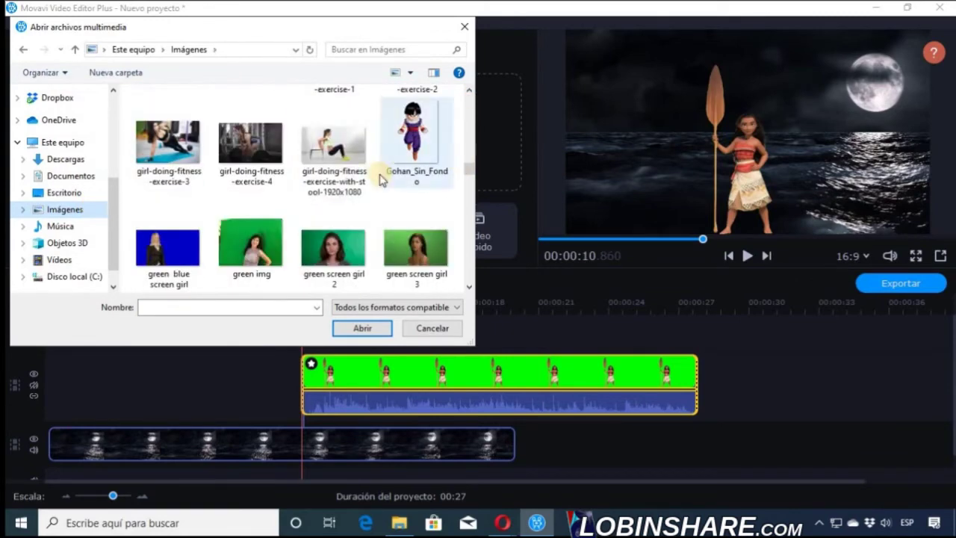
left_click(164, 250)
left_click(346, 324)
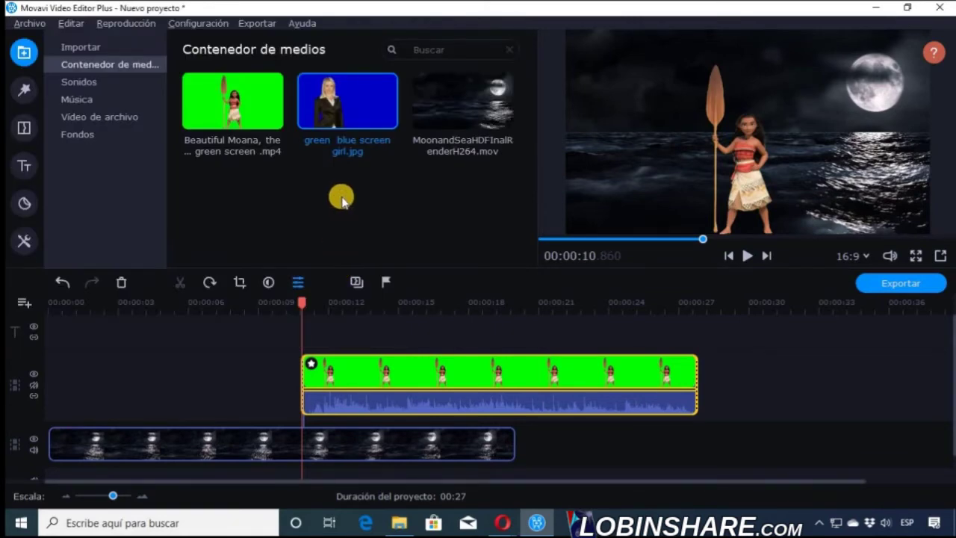
left_click_drag(372, 100, 93, 364)
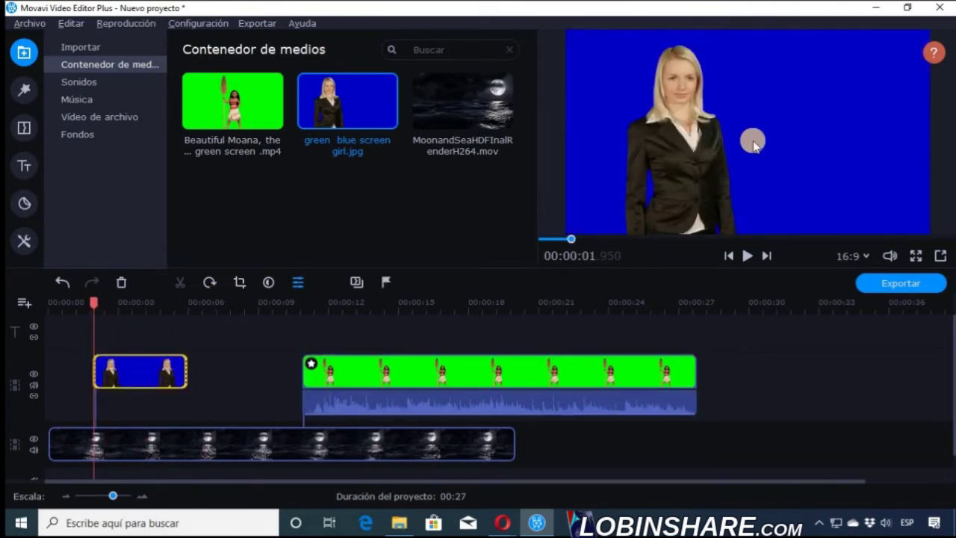
Key out the blue background of the blue-screen girl image with Clave de croma by sampling its blue, and play the result.
left_click(709, 135)
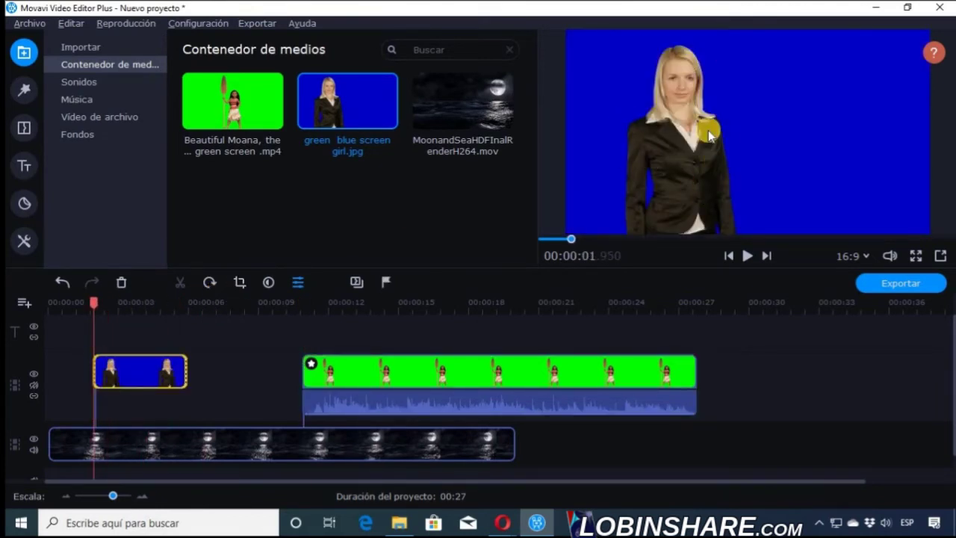
left_click(138, 362)
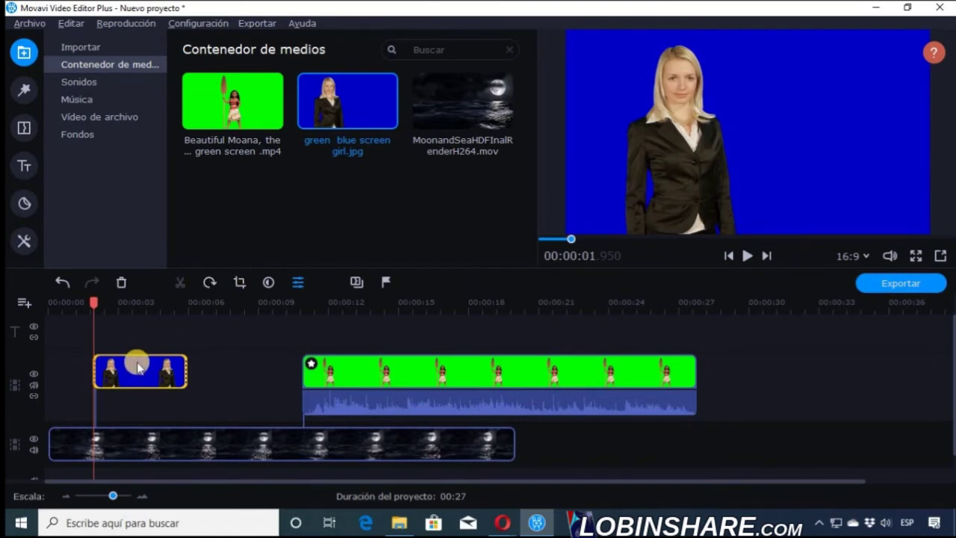
left_click(137, 366)
right_click(137, 370)
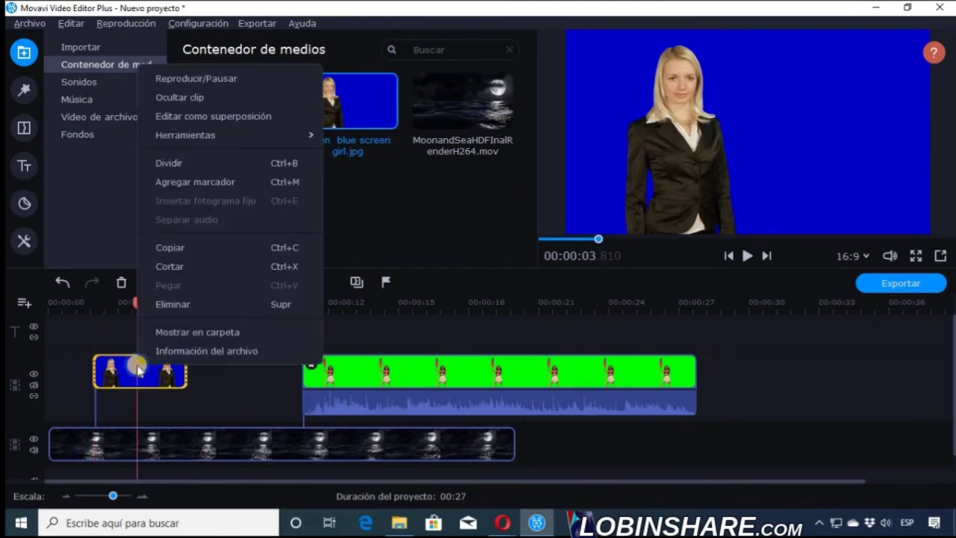
mouse_move(295, 139)
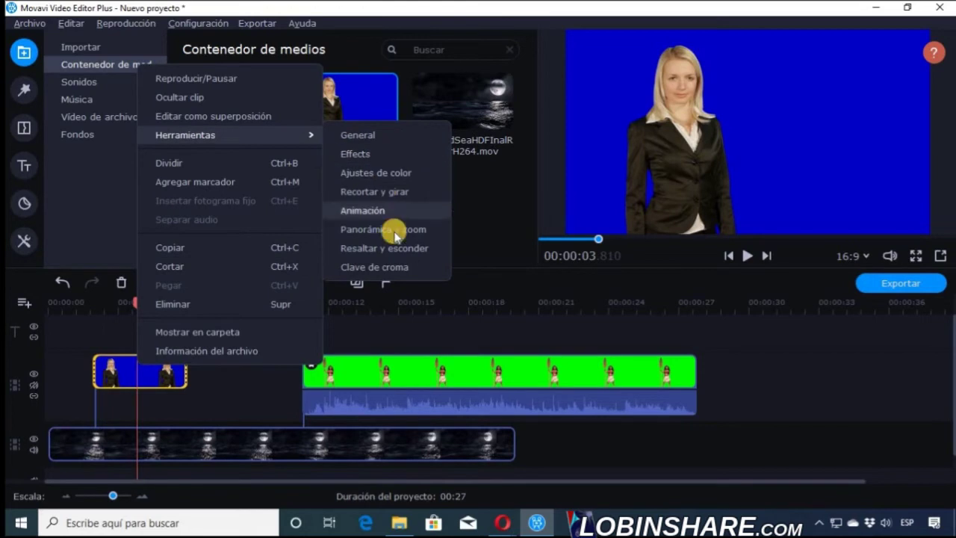
left_click(381, 266)
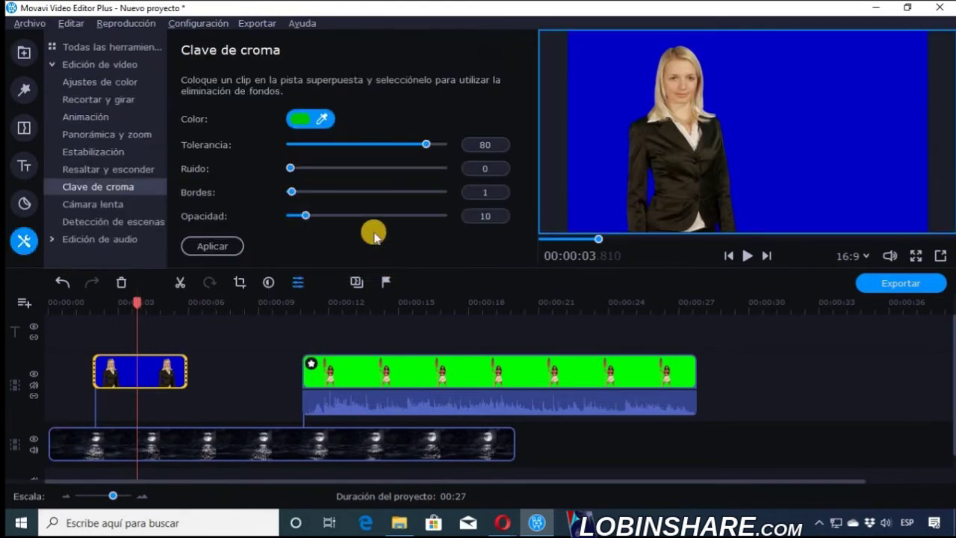
left_click(301, 120)
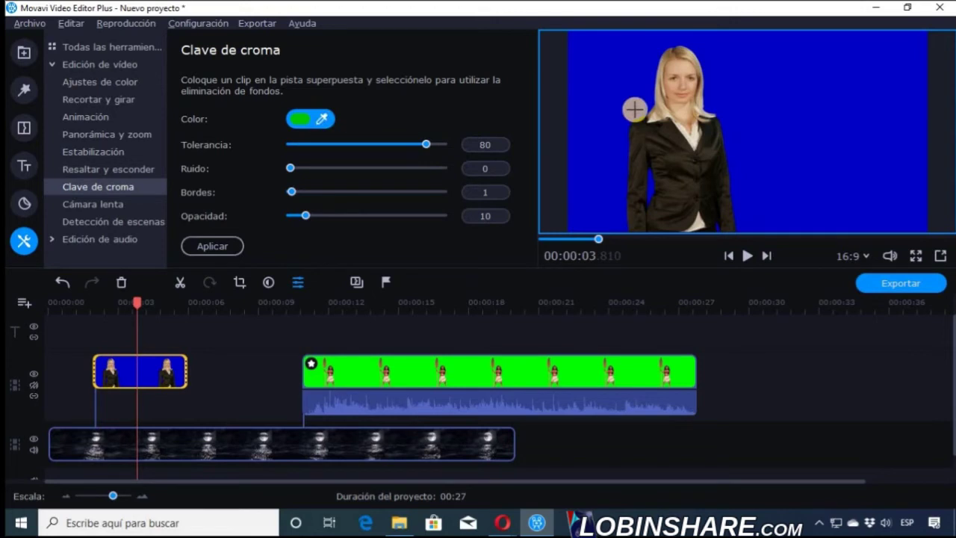
left_click(600, 90)
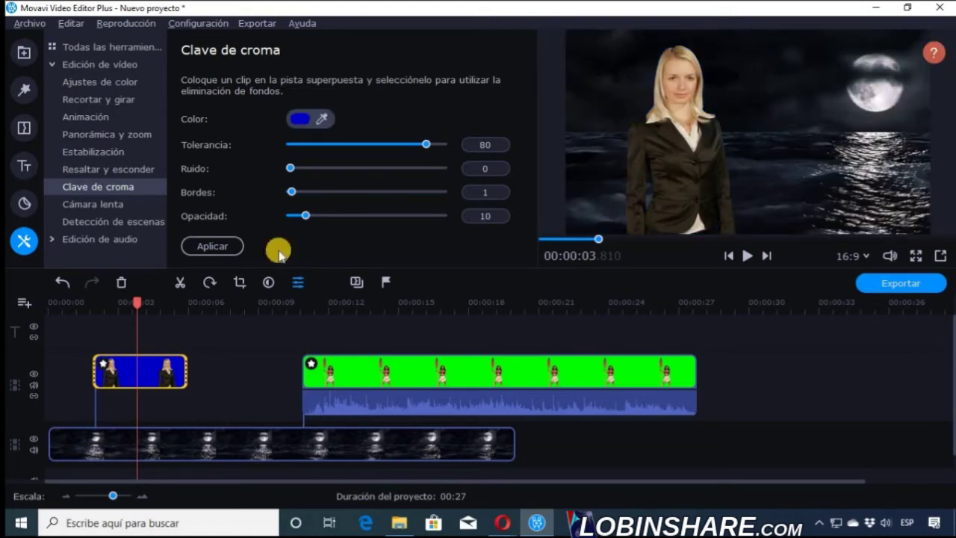
left_click(90, 303)
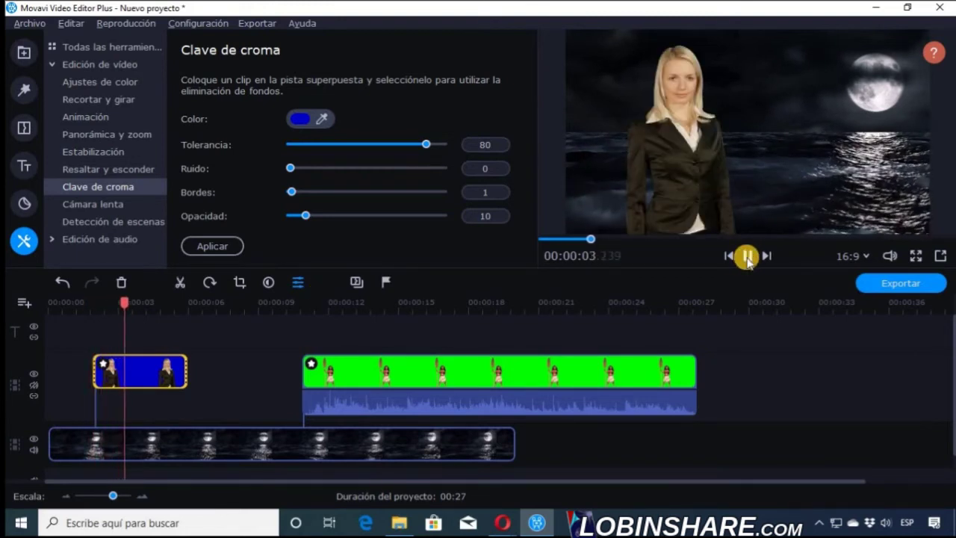
left_click(747, 256)
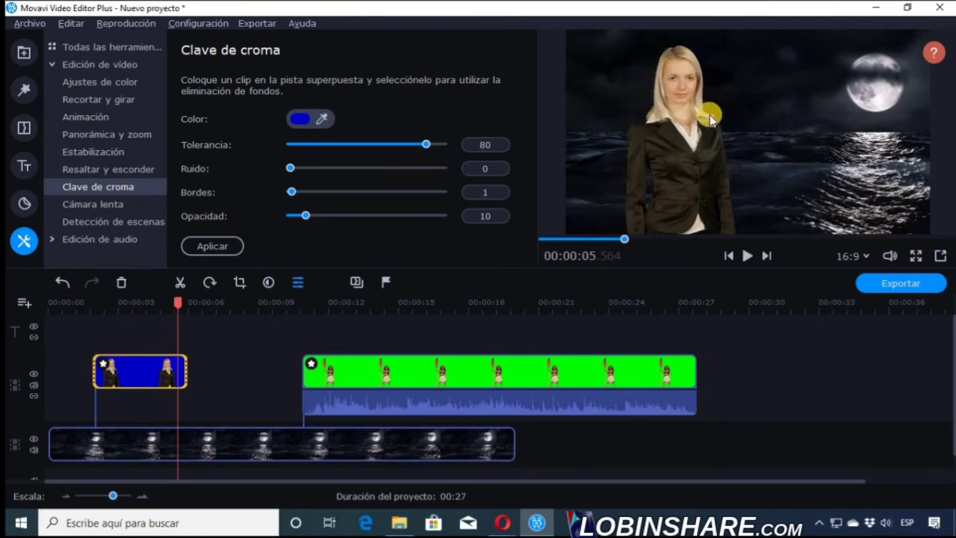
Move the Moana clip to about 18 seconds and place the green screen girl 3 image from Imágenes on the overlay track at about 8.7 seconds.
left_click(491, 371)
left_click_drag(491, 372, 657, 372)
left_click(33, 58)
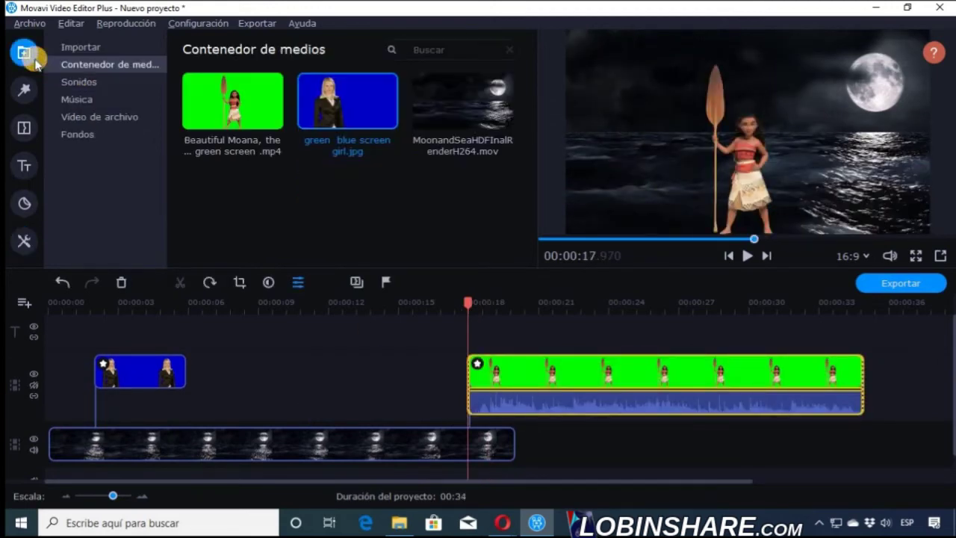
left_click(95, 46)
left_click(317, 124)
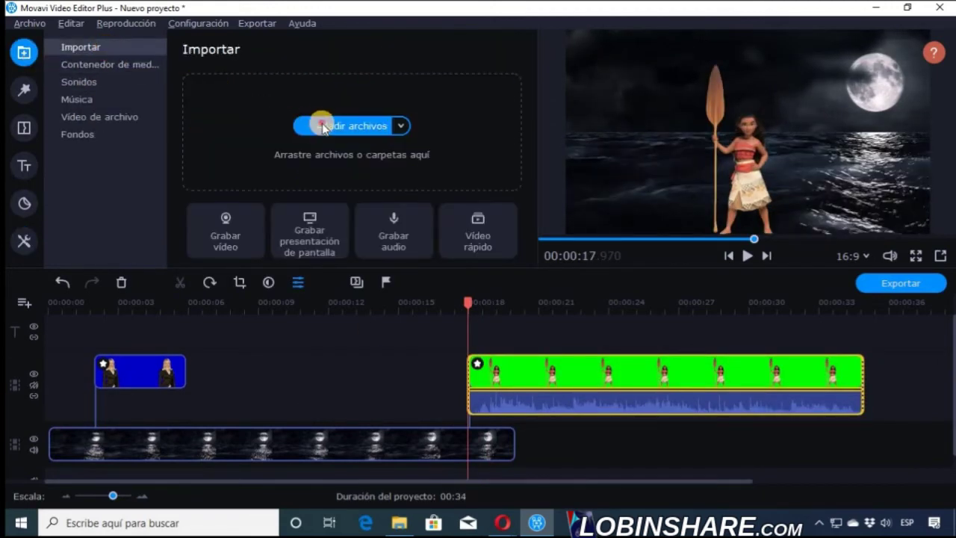
left_click_drag(468, 105, 457, 173)
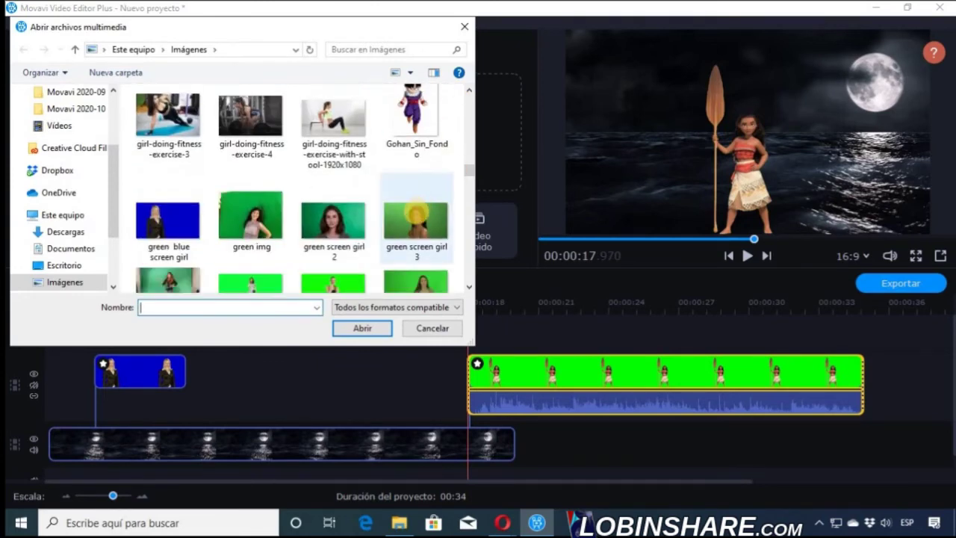
left_click(415, 222)
left_click(362, 328)
left_click_drag(438, 109, 250, 355)
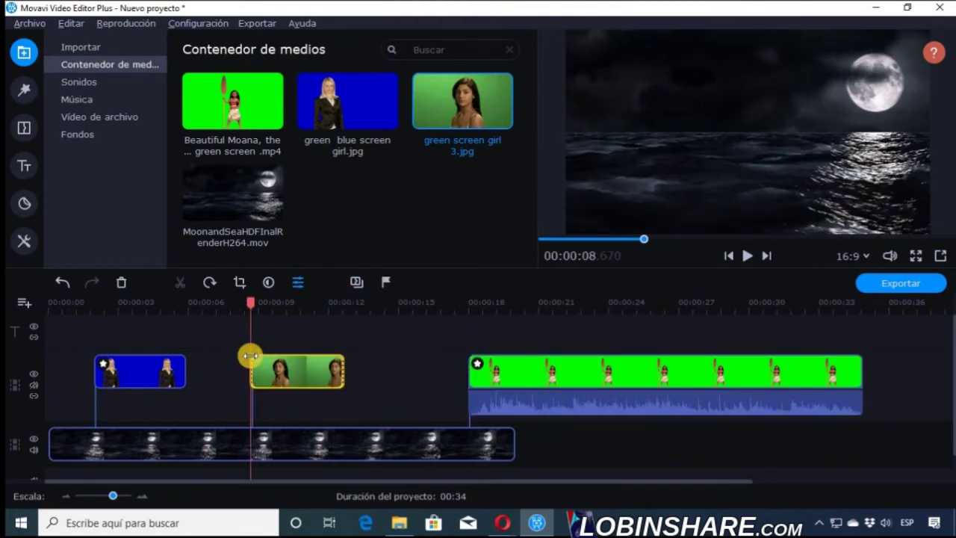
Key out the green background of the green screen girl 3 image with Clave de croma by sampling its green backdrop.
left_click_drag(273, 306, 276, 307)
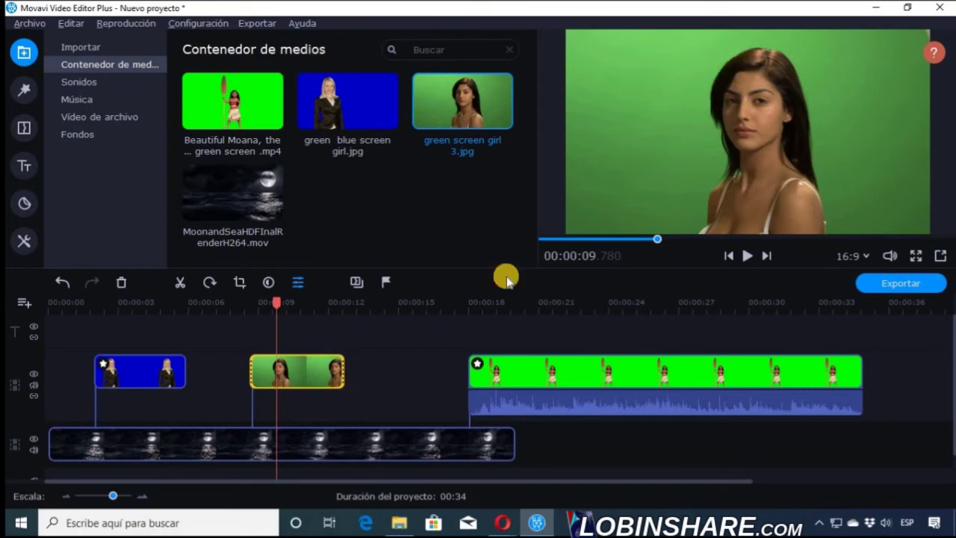
right_click(308, 364)
mouse_move(446, 134)
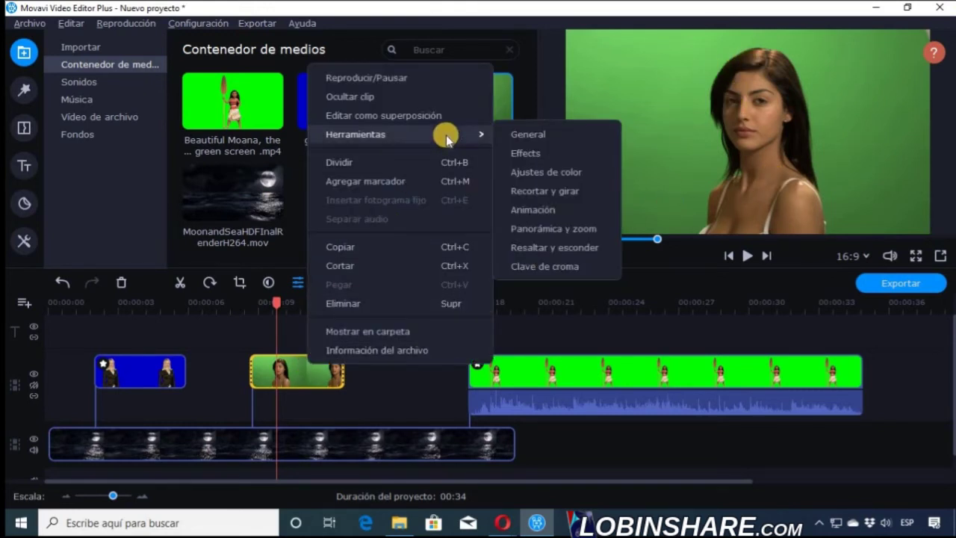
left_click(544, 265)
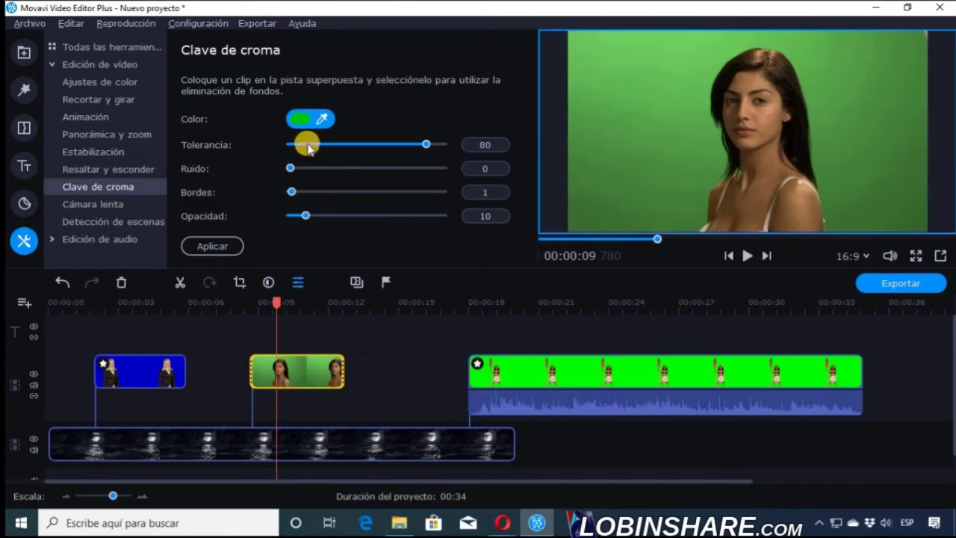
left_click(299, 120)
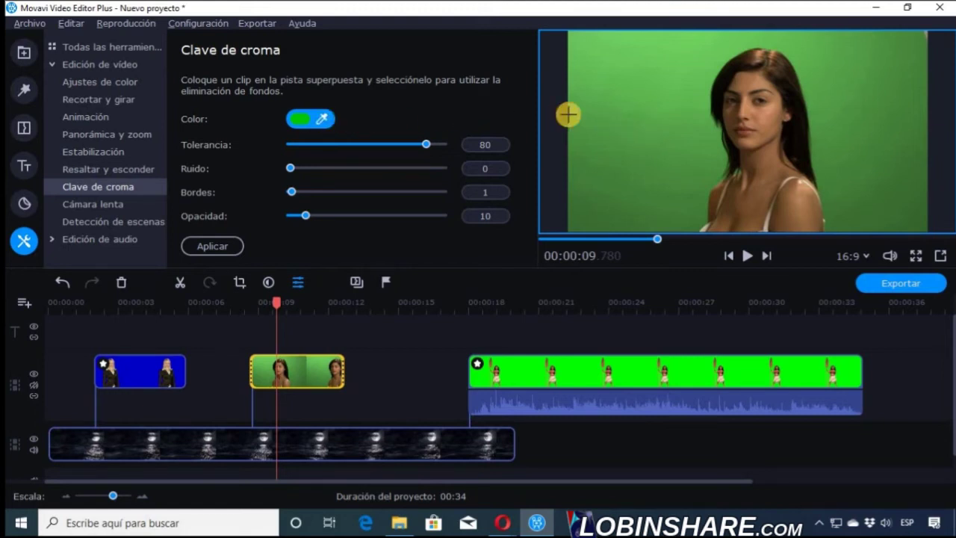
left_click(645, 113)
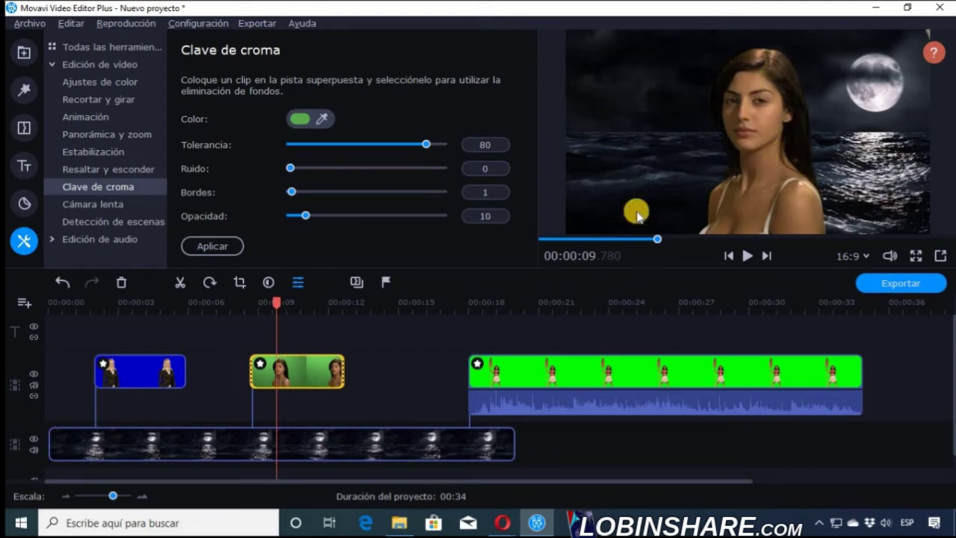
Set the green screen girl 3 overlay to Imagen en imagen, enlarged and extended toward the frame's centre, and play it.
double_click(293, 369)
left_click(153, 145)
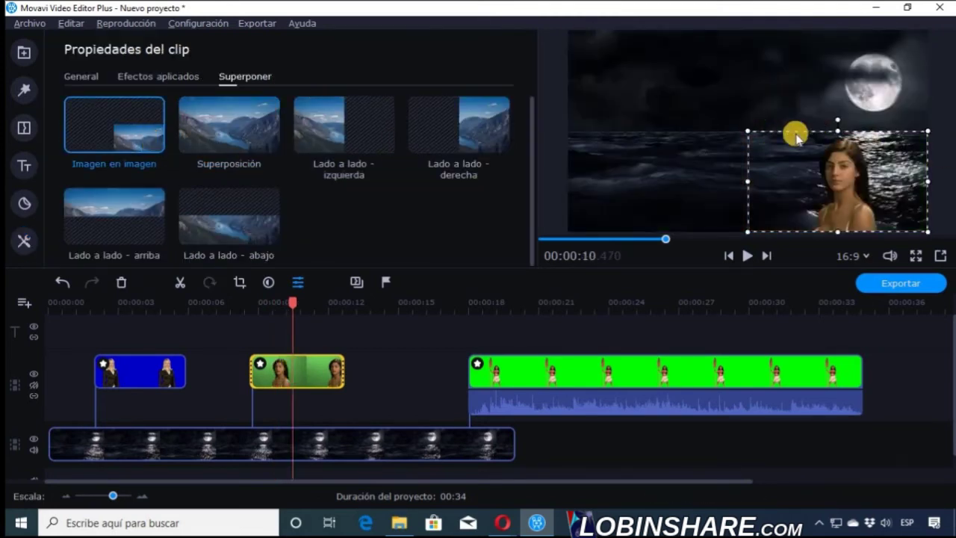
left_click_drag(748, 131, 684, 159)
left_click_drag(292, 300, 265, 311)
left_click(748, 256)
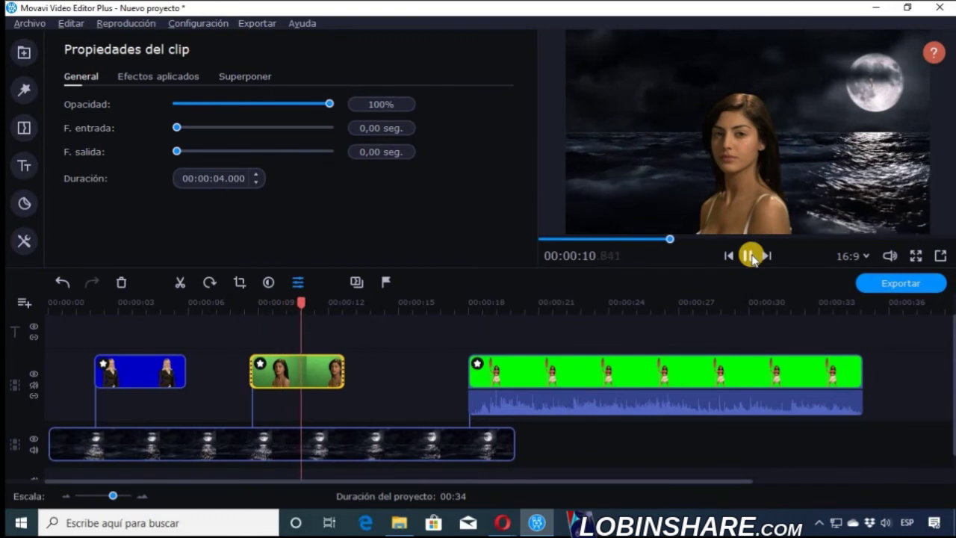
Pause playback and, from the YouTube logo tutorial in Opera, open the free Movavi link bit.ly/Prueba_Movavi_Gratis in the video description.
left_click(751, 256)
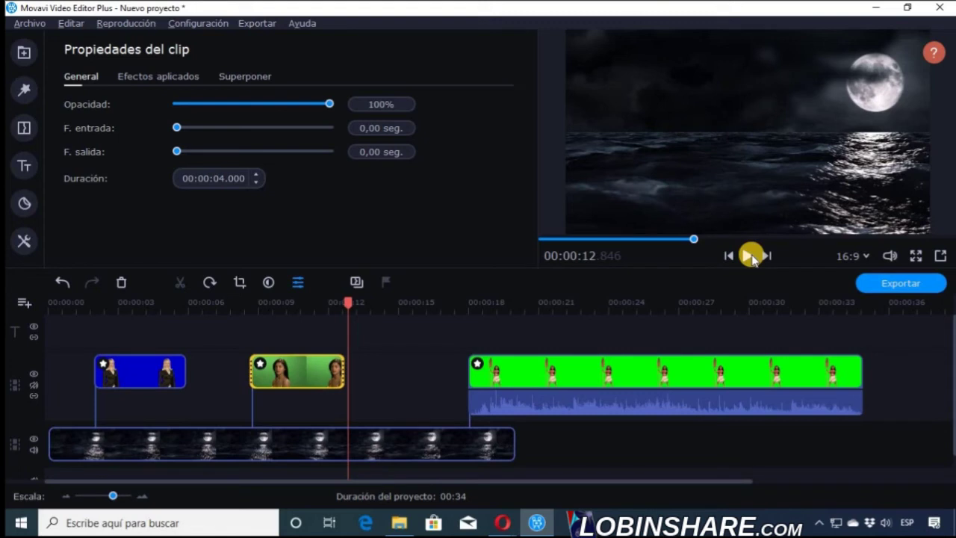
mouse_move(504, 521)
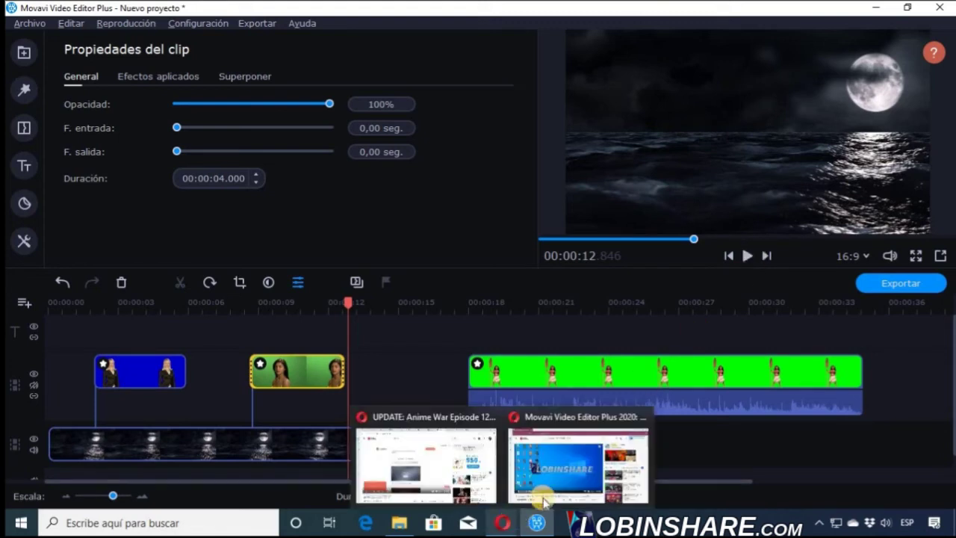
left_click(548, 489)
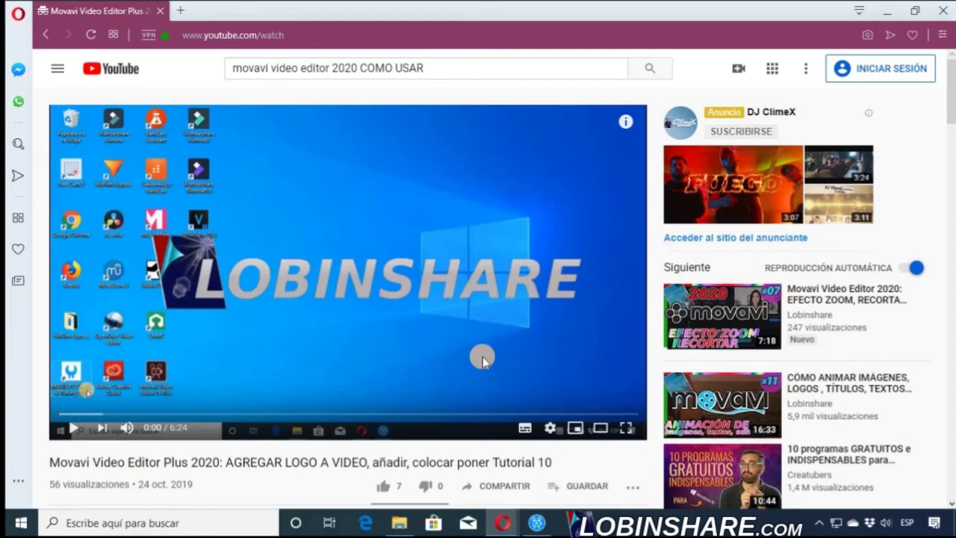
scroll(484, 356, "down", 4)
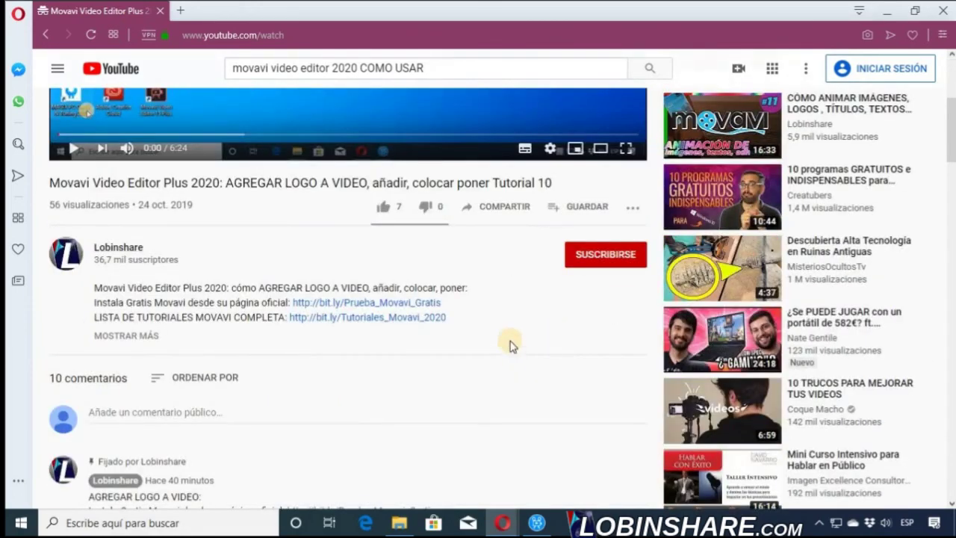
left_click(415, 303)
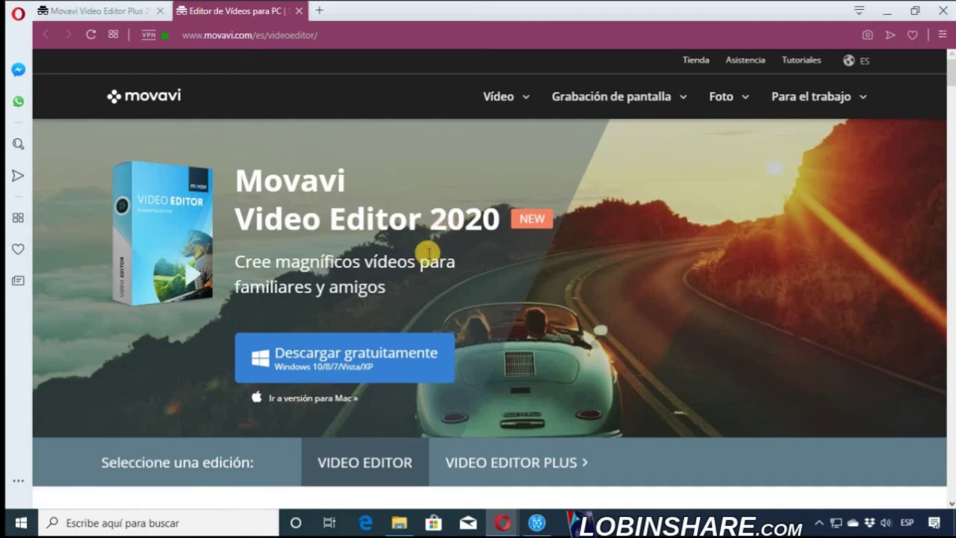
View the Video Editor Plus edition page on the Movavi site, then return to the project in Movavi Video Editor Plus.
left_click(504, 463)
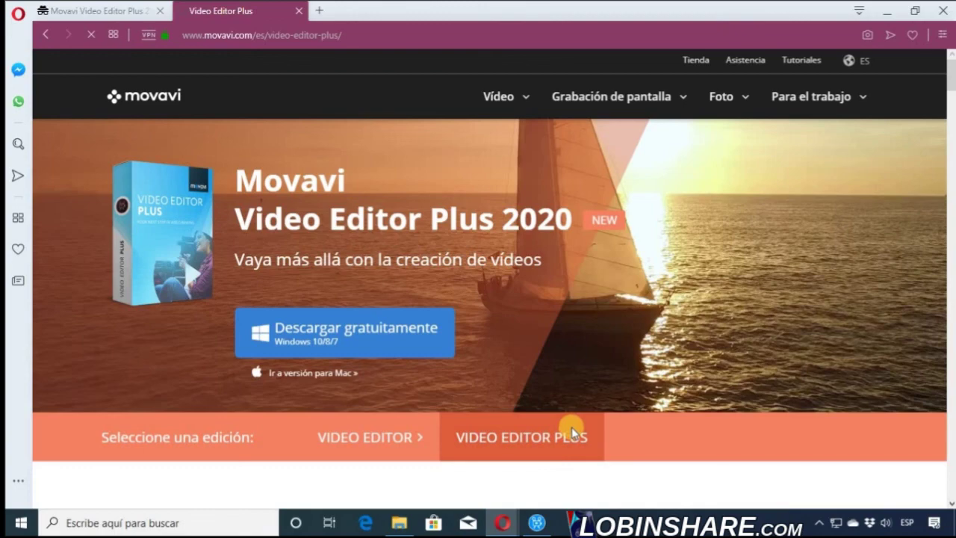
scroll(579, 420, "down", 10)
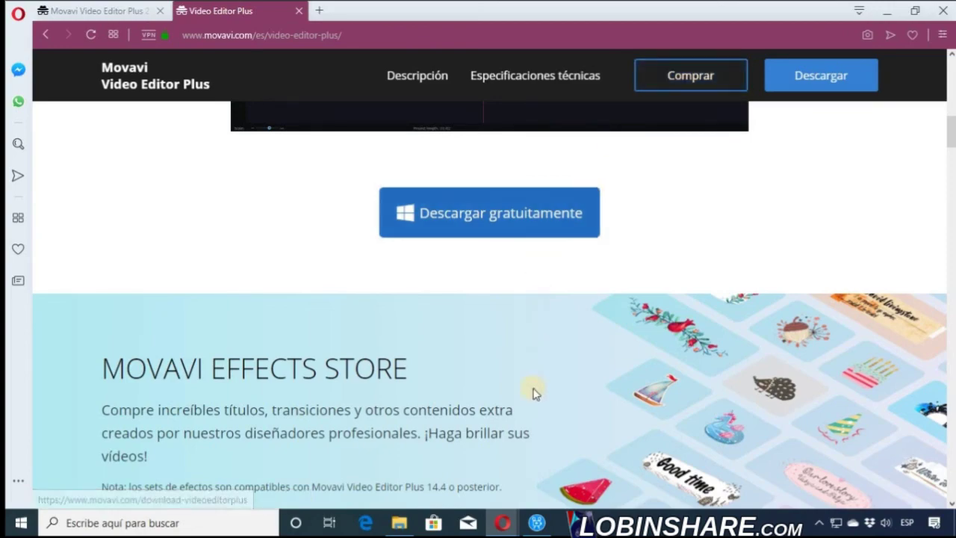
left_click(538, 524)
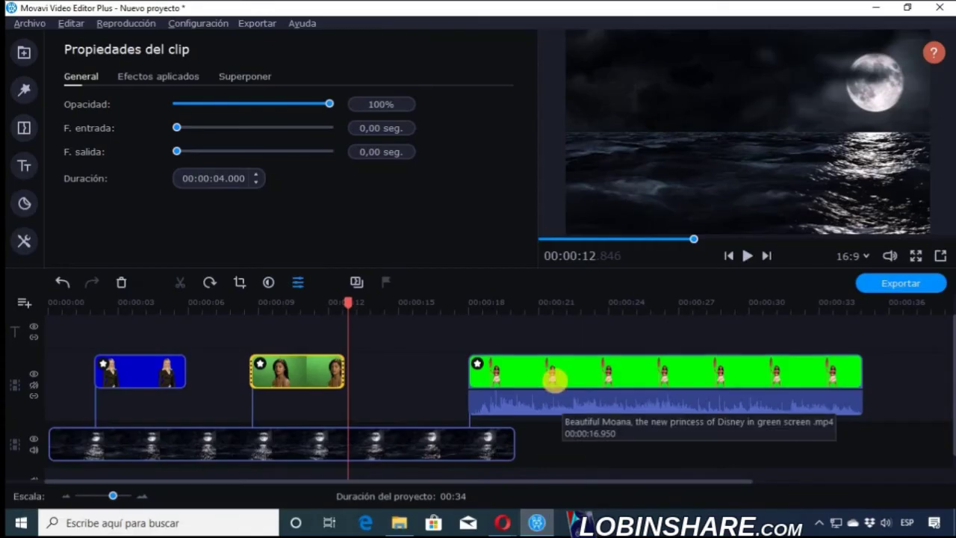